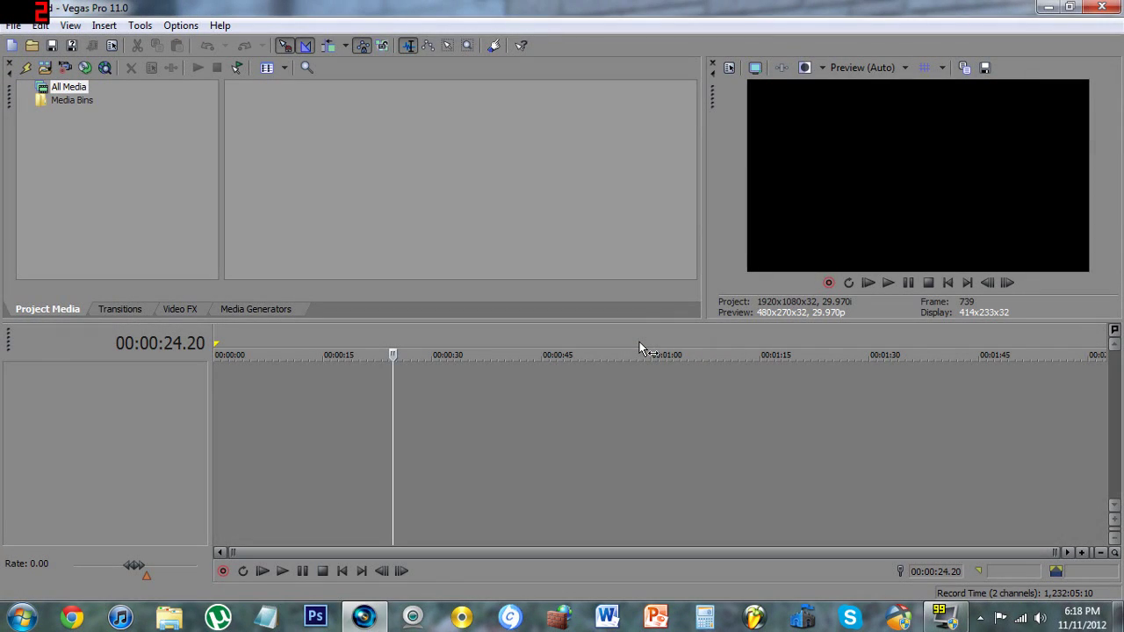
Import 'Me bail over stone bench.MTS' and 'Video 1.wmv' into the project, dismissing the proxy notice
key(ctrl+o)
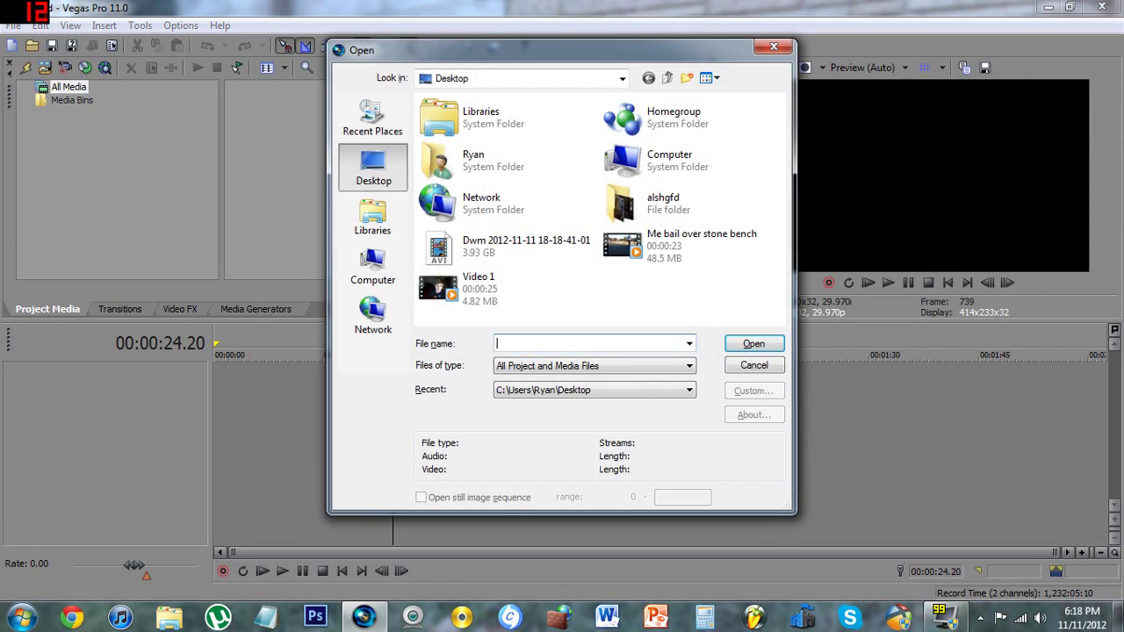
click(700, 252)
ctrl+click(496, 289)
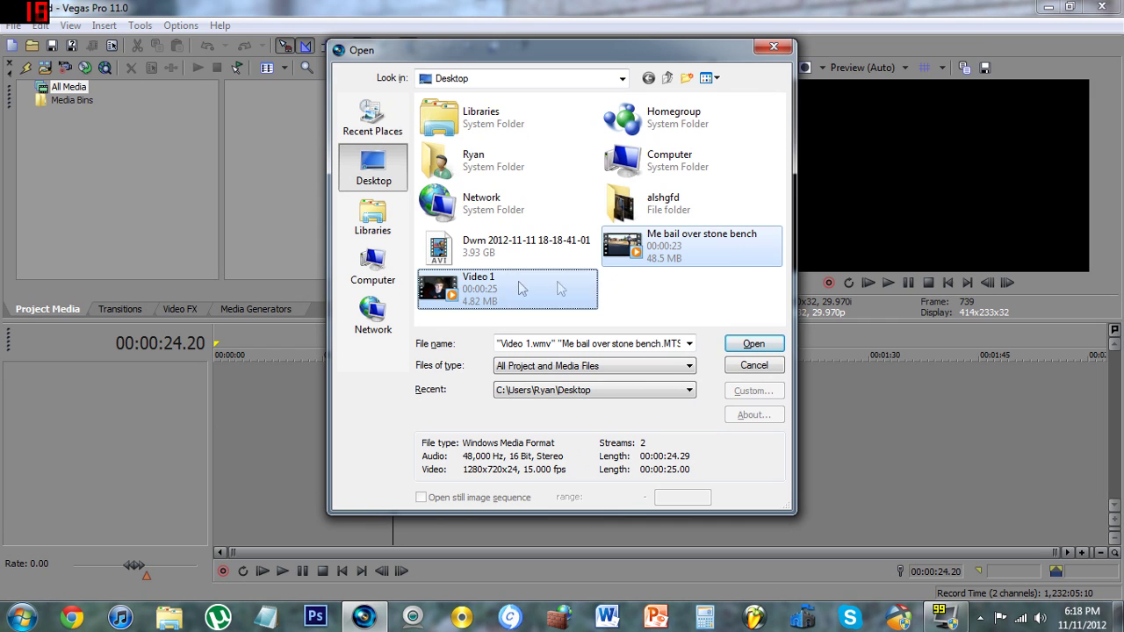
click(753, 344)
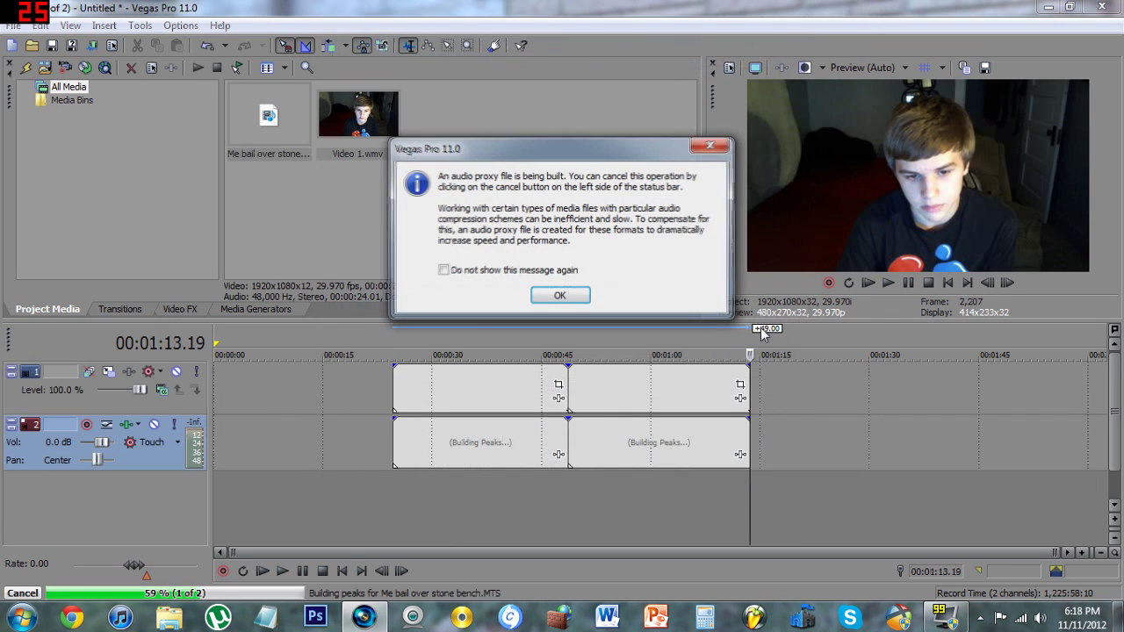
click(565, 295)
Delete both imported clips from the timeline so the tracks are empty
click(874, 387)
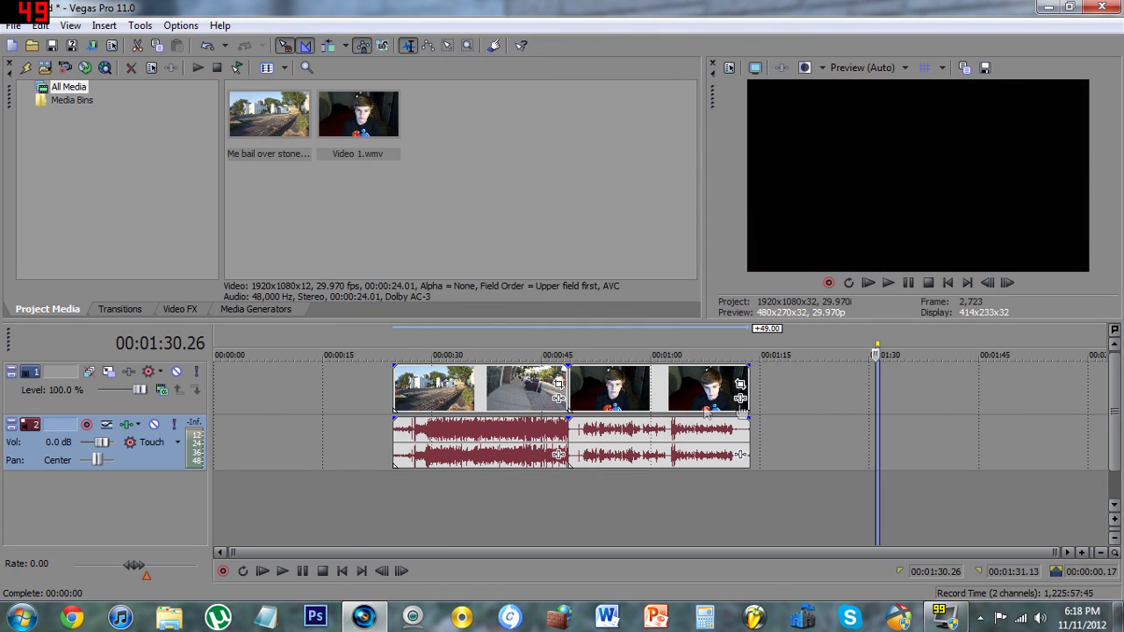
click(690, 395)
key(Delete)
click(448, 405)
key(Delete)
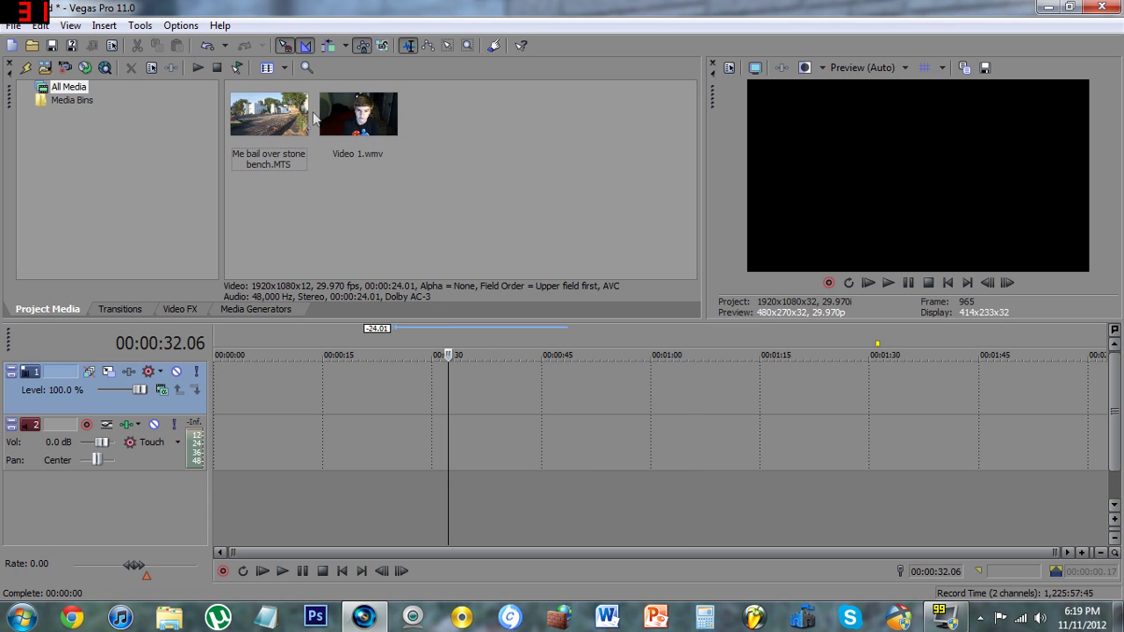
Place Video 1.wmv at the timeline start and the skateboarding clip on new tracks below it
click(364, 119)
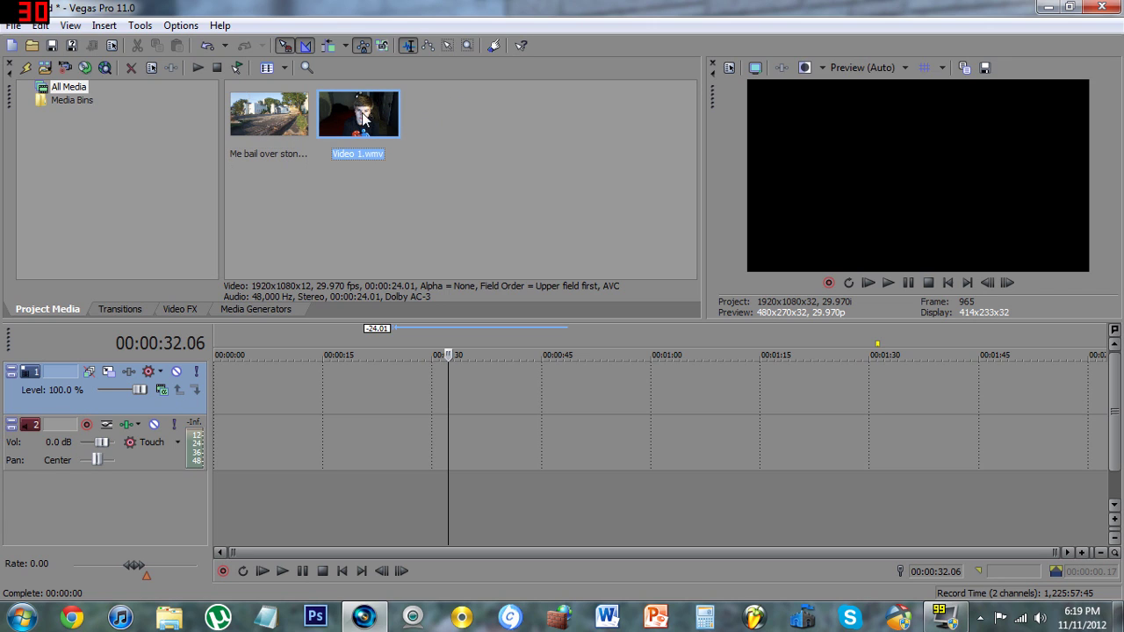
drag(367, 173, 217, 429)
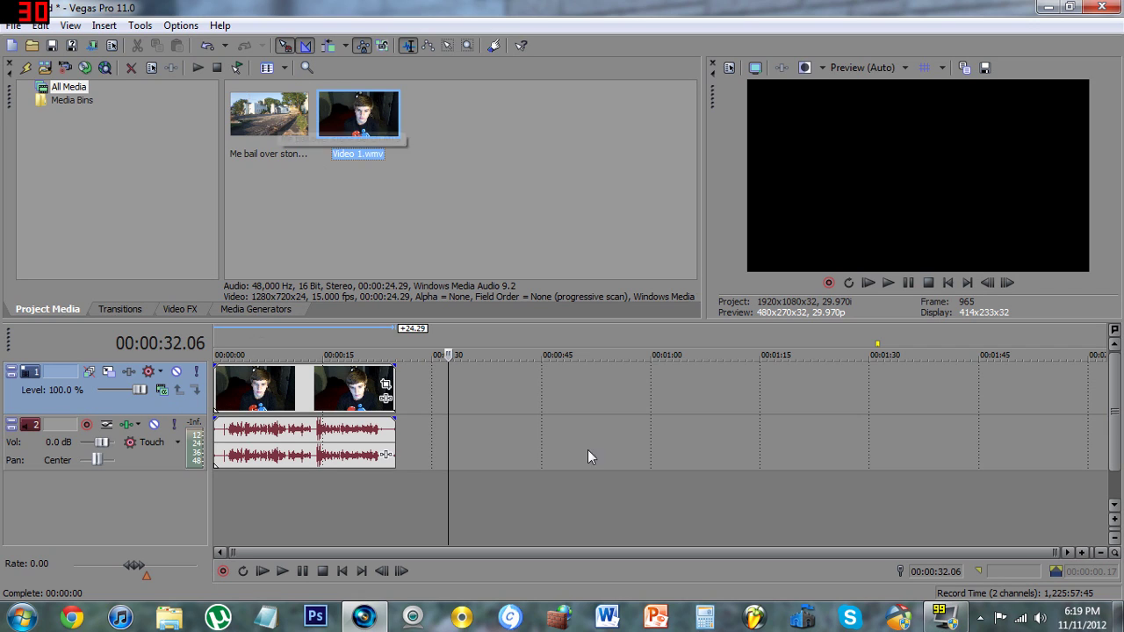
click(1113, 539)
click(1113, 539)
click(1113, 539)
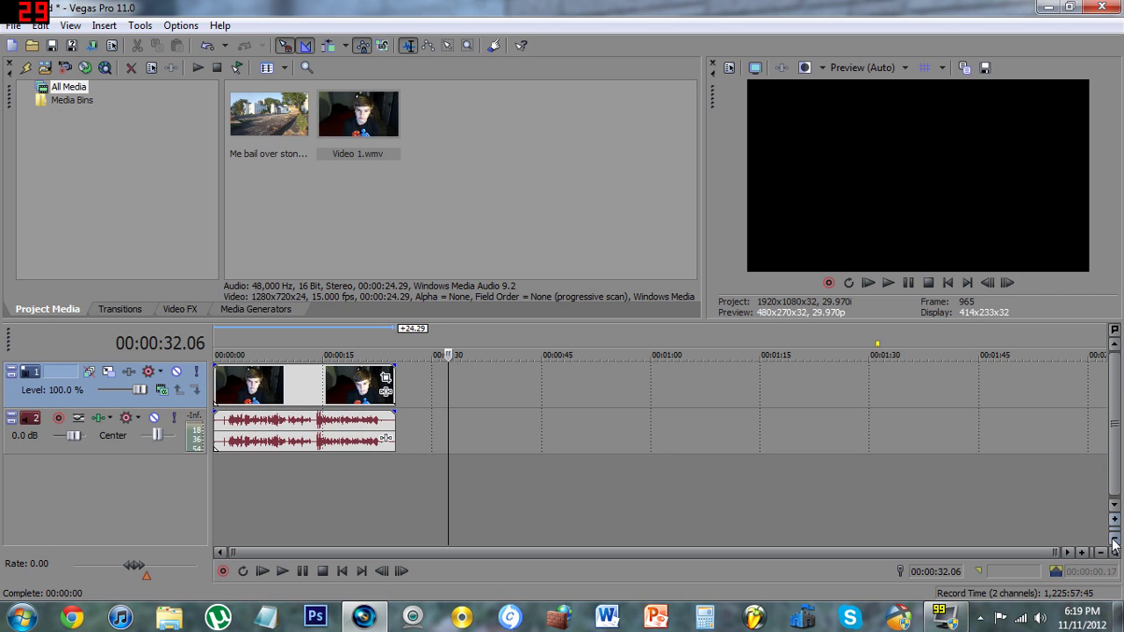
drag(276, 141, 230, 488)
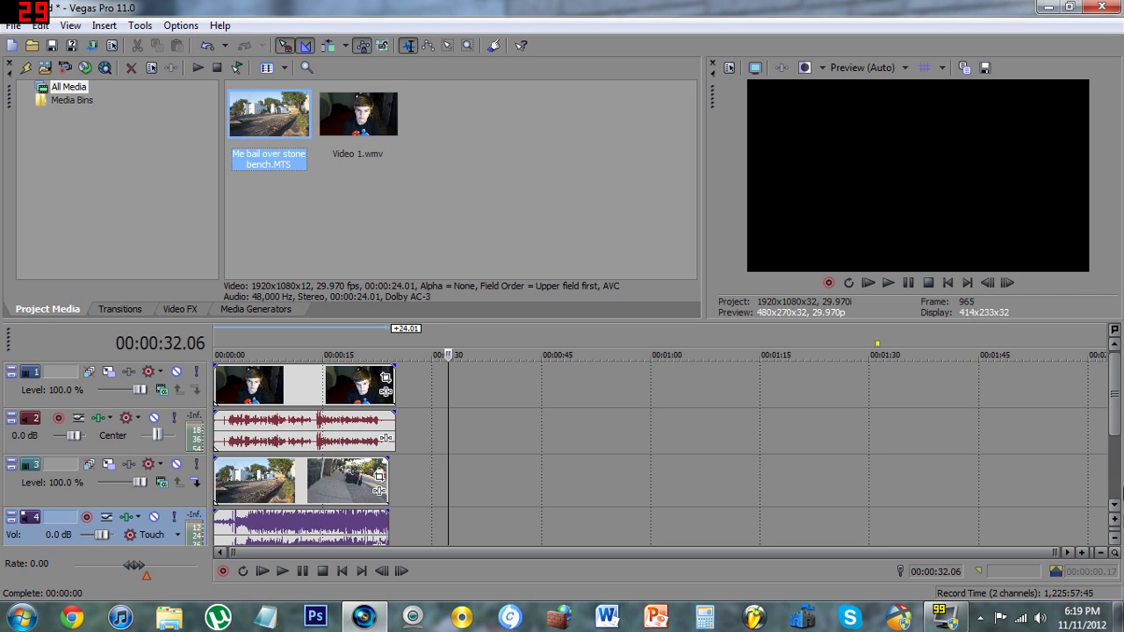
click(1113, 544)
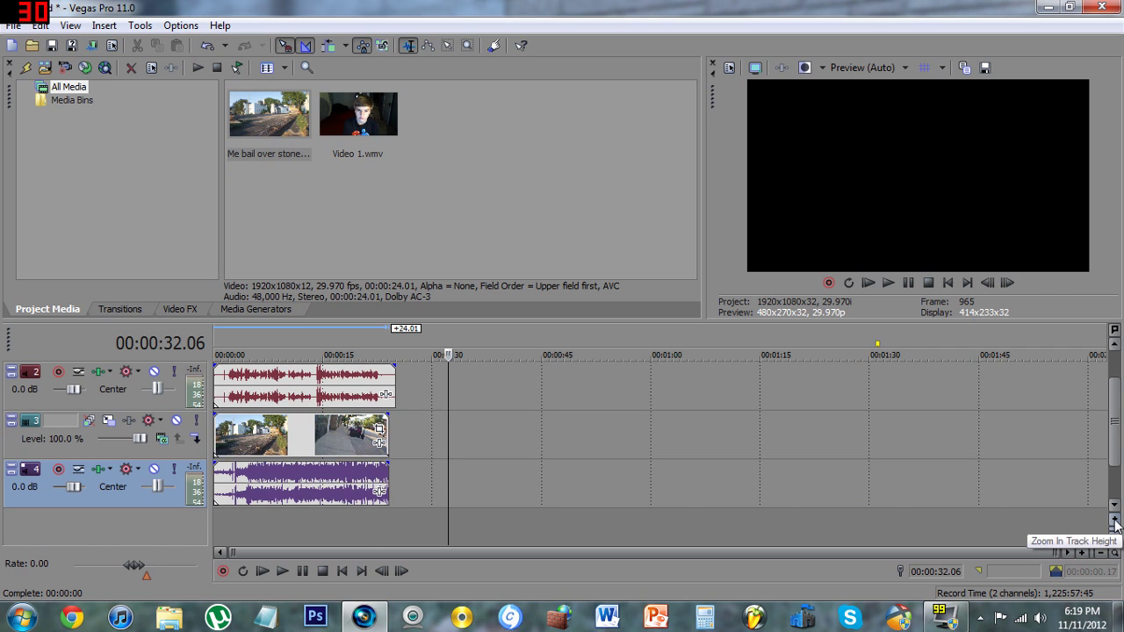
click(1115, 525)
click(1115, 524)
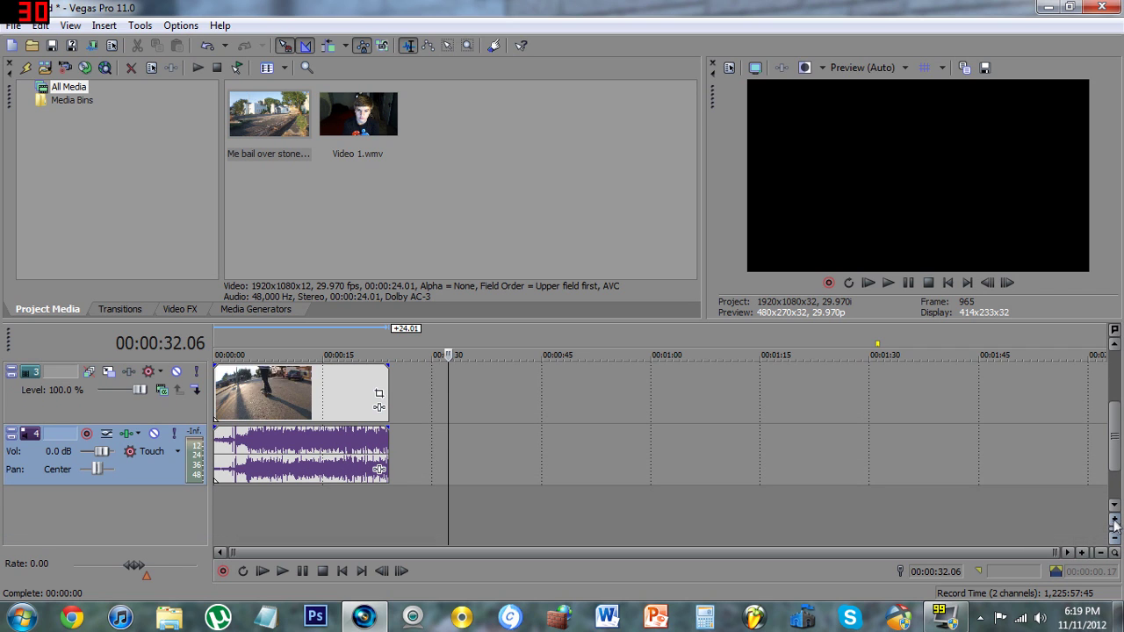
click(1115, 524)
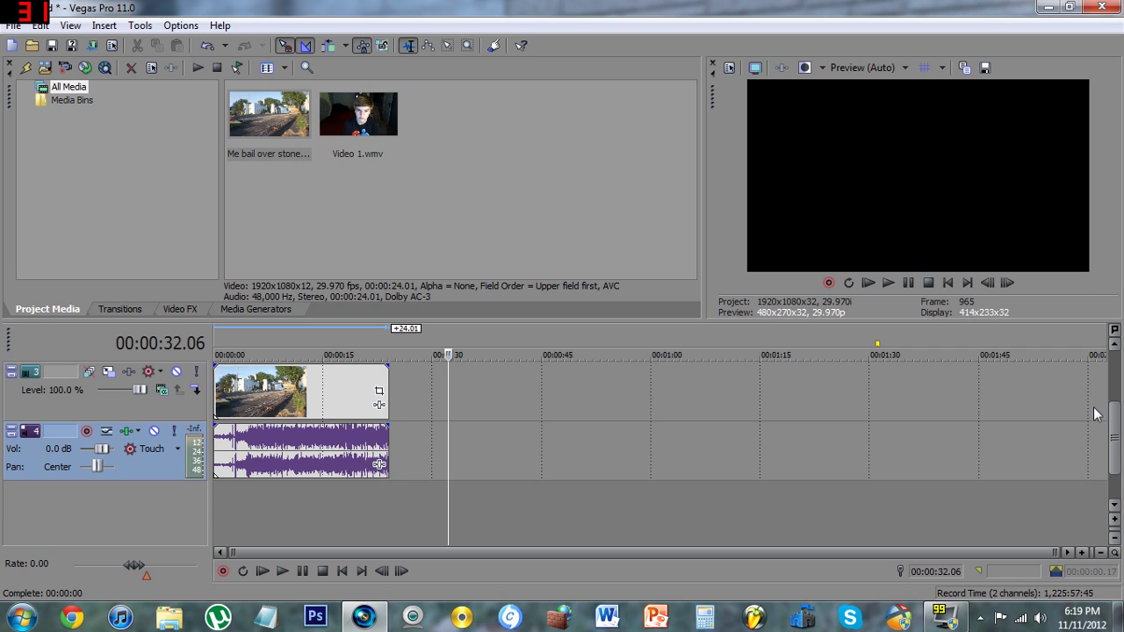
drag(1114, 428, 1108, 369)
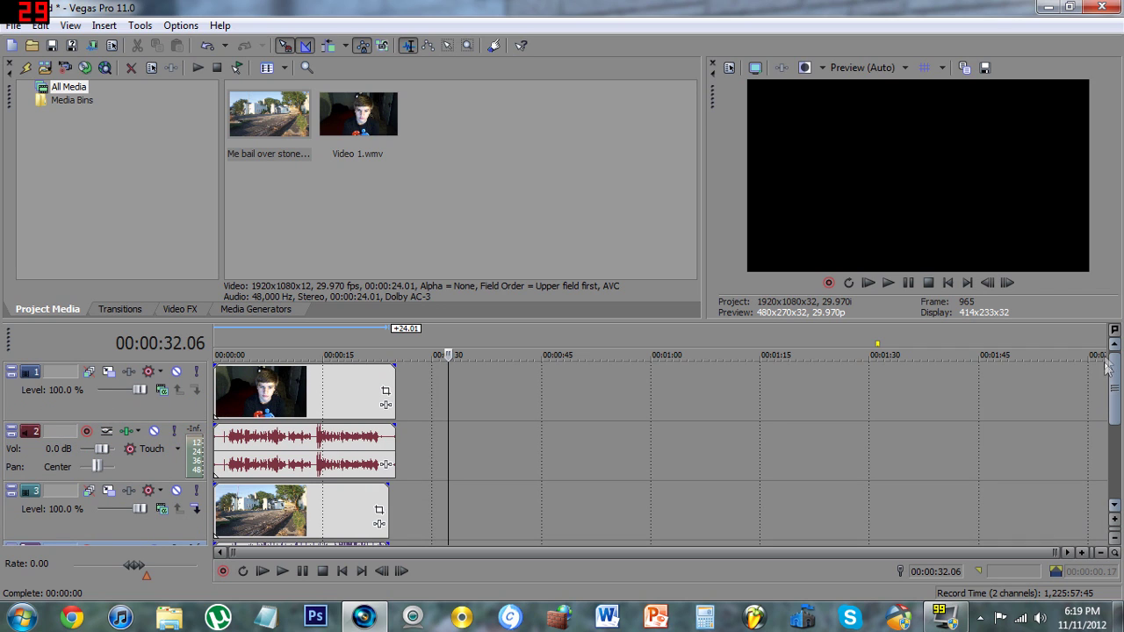
click(1116, 540)
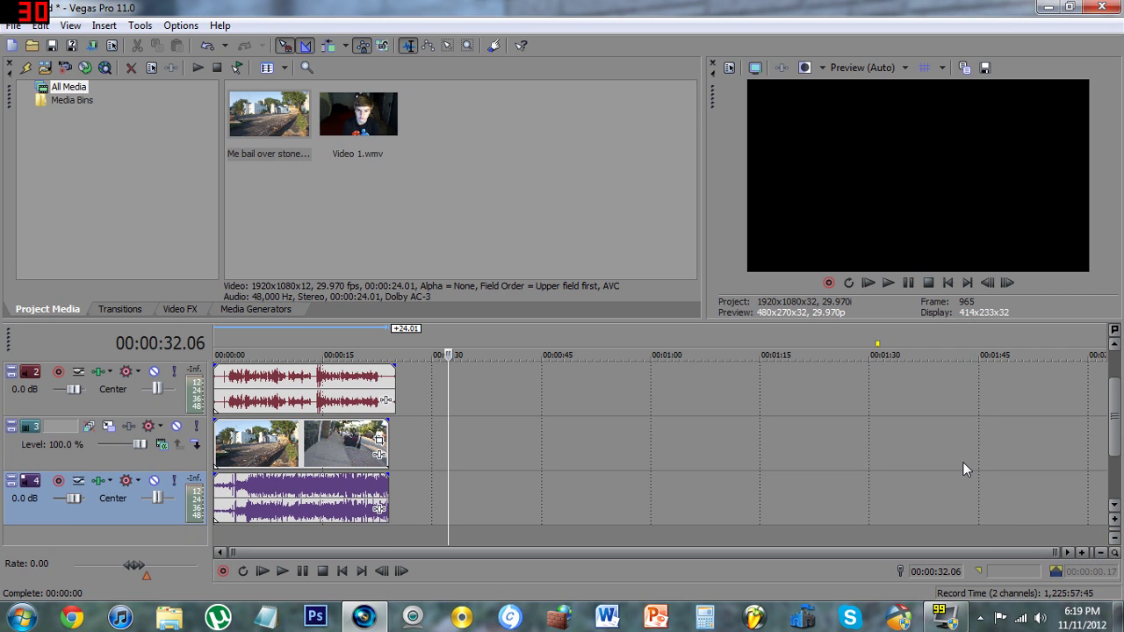
click(1114, 539)
click(1115, 539)
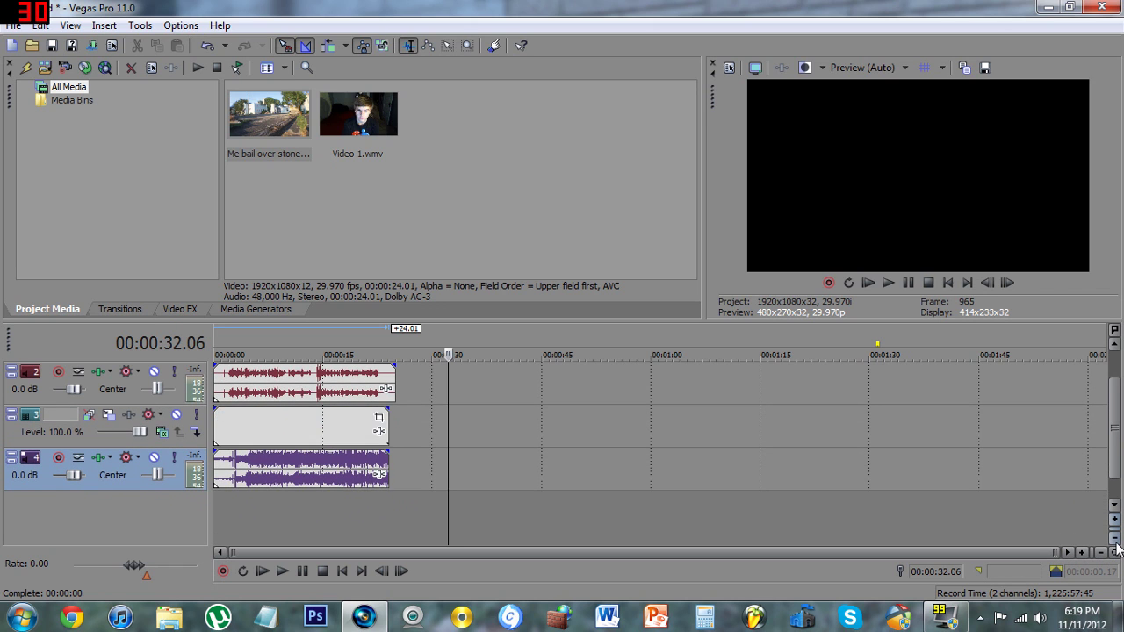
drag(1115, 485, 1119, 450)
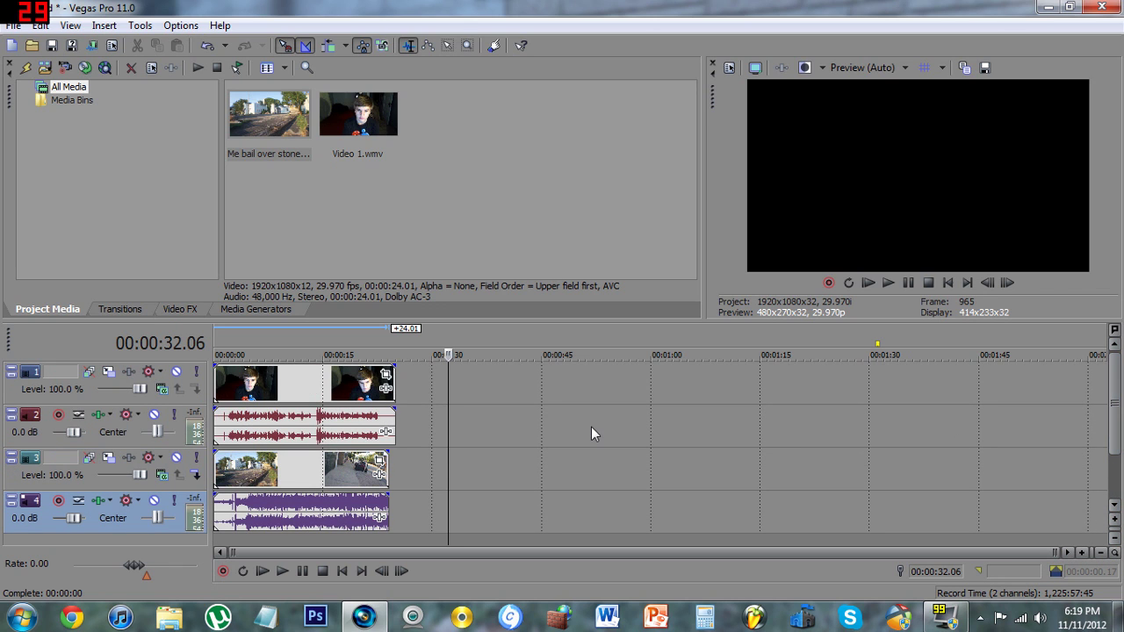
click(350, 384)
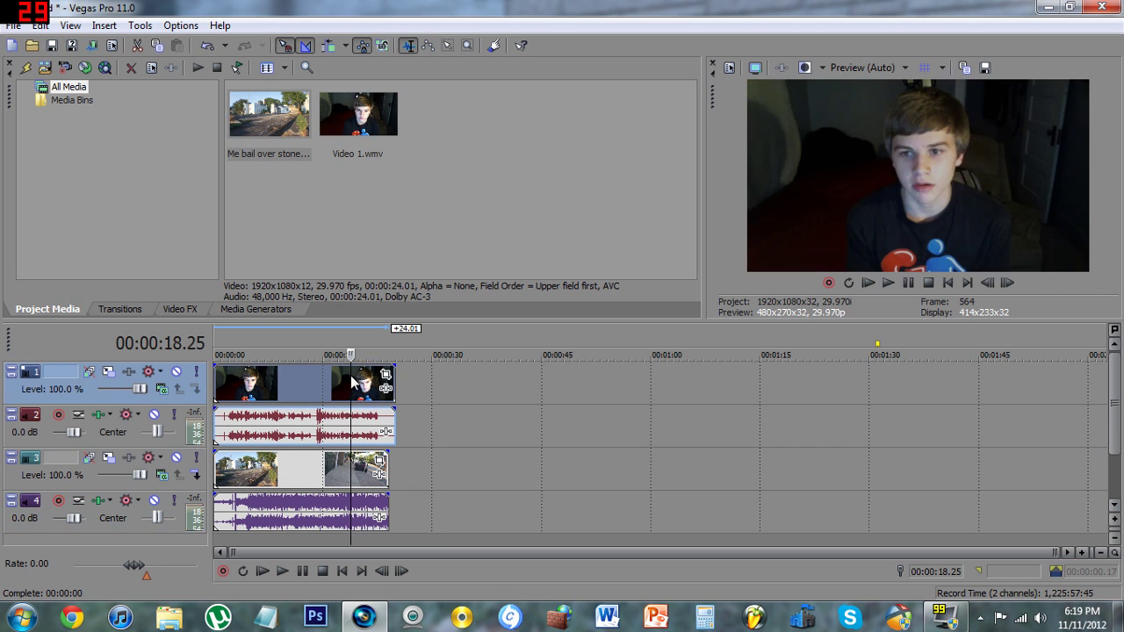
drag(312, 474, 482, 475)
click(457, 475)
drag(501, 462, 308, 473)
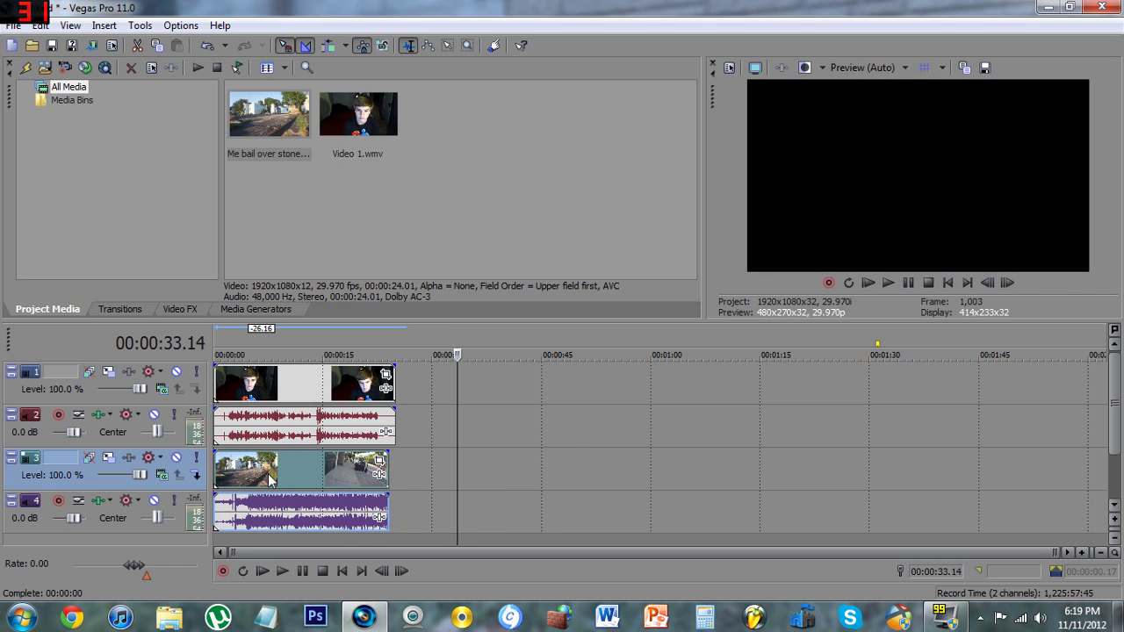
click(279, 384)
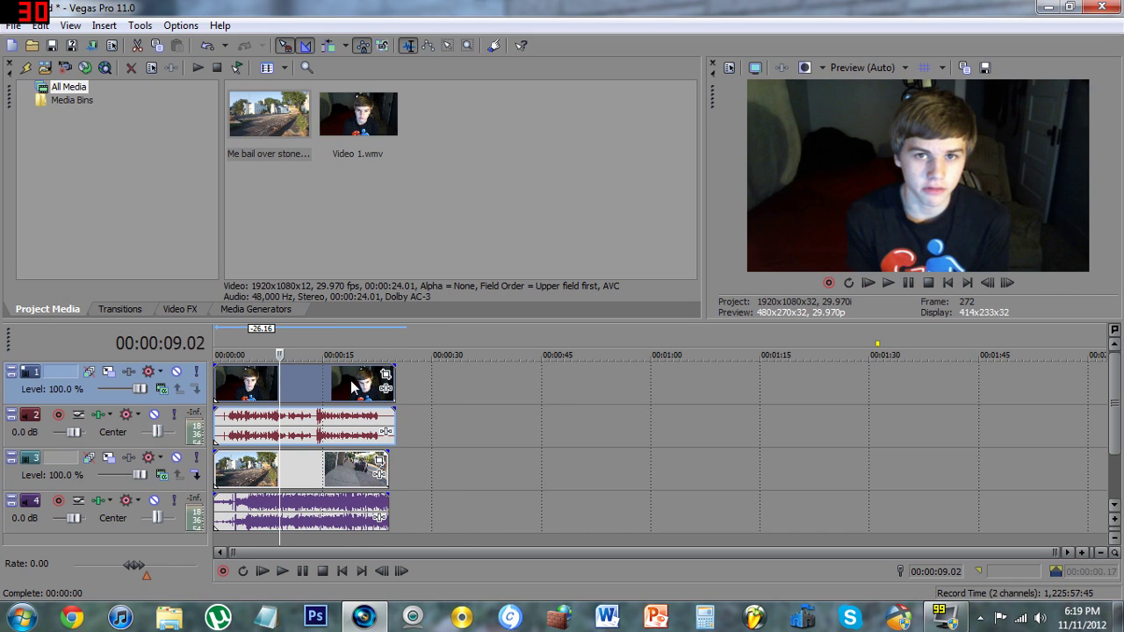
click(341, 471)
click(341, 471)
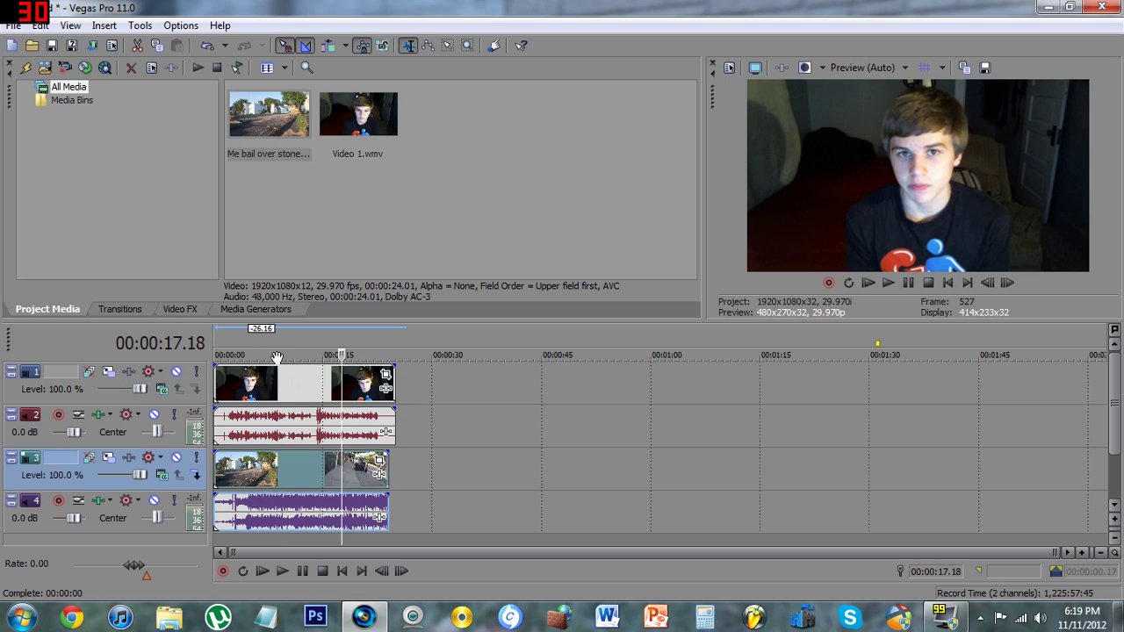
click(289, 383)
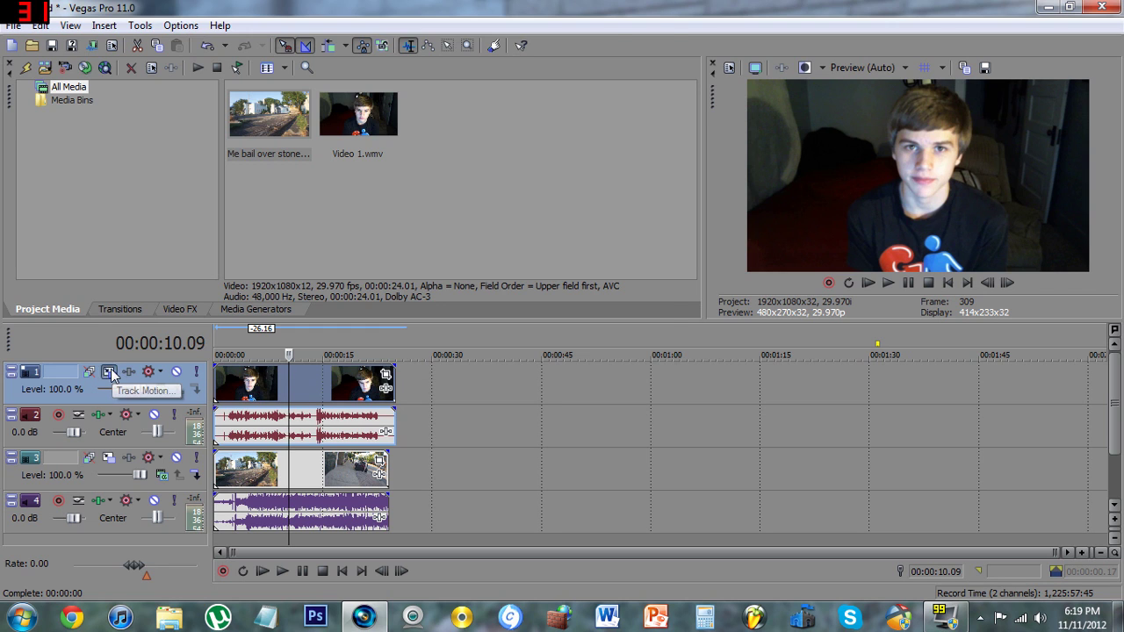
In the webcam track's motion settings, resize the frame into an inset, trying unlocked proportions
click(109, 373)
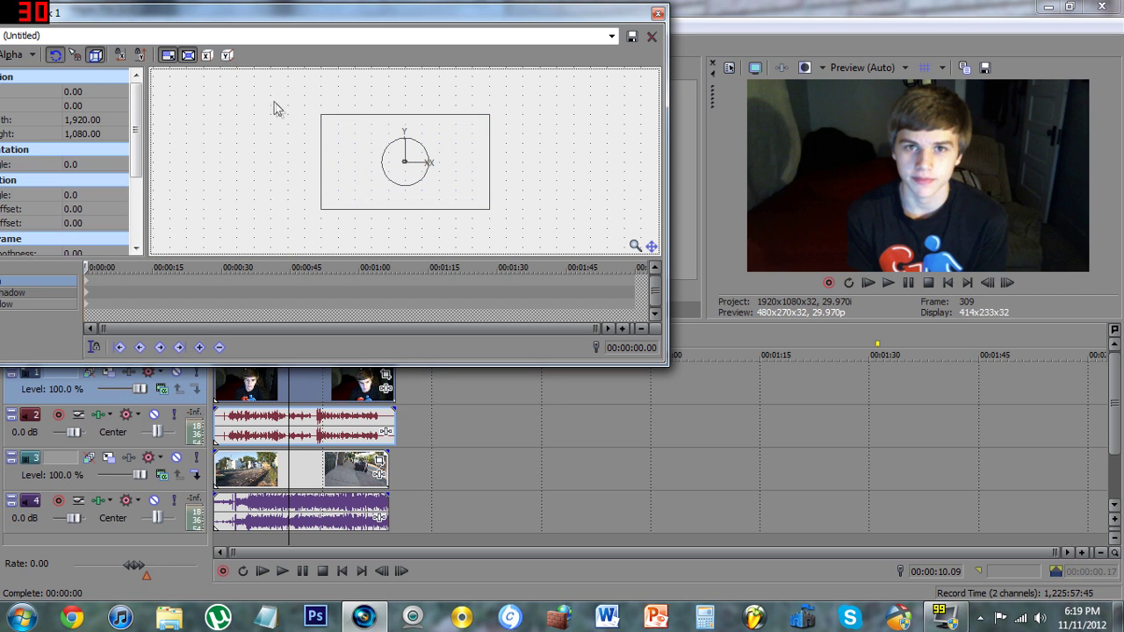
drag(323, 115, 367, 155)
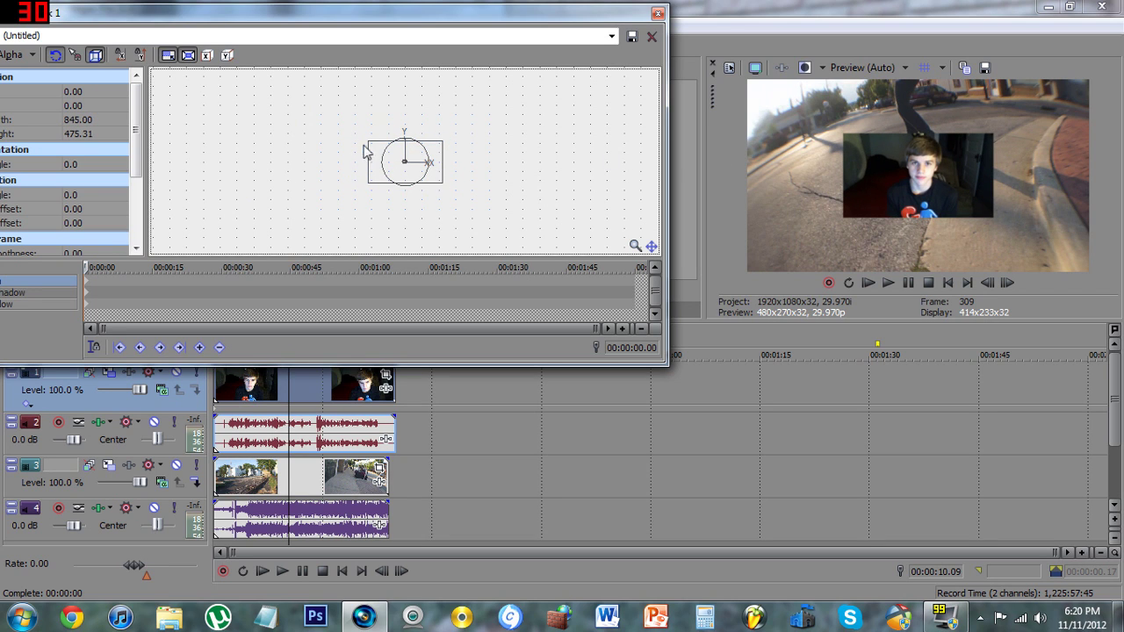
drag(369, 143, 370, 163)
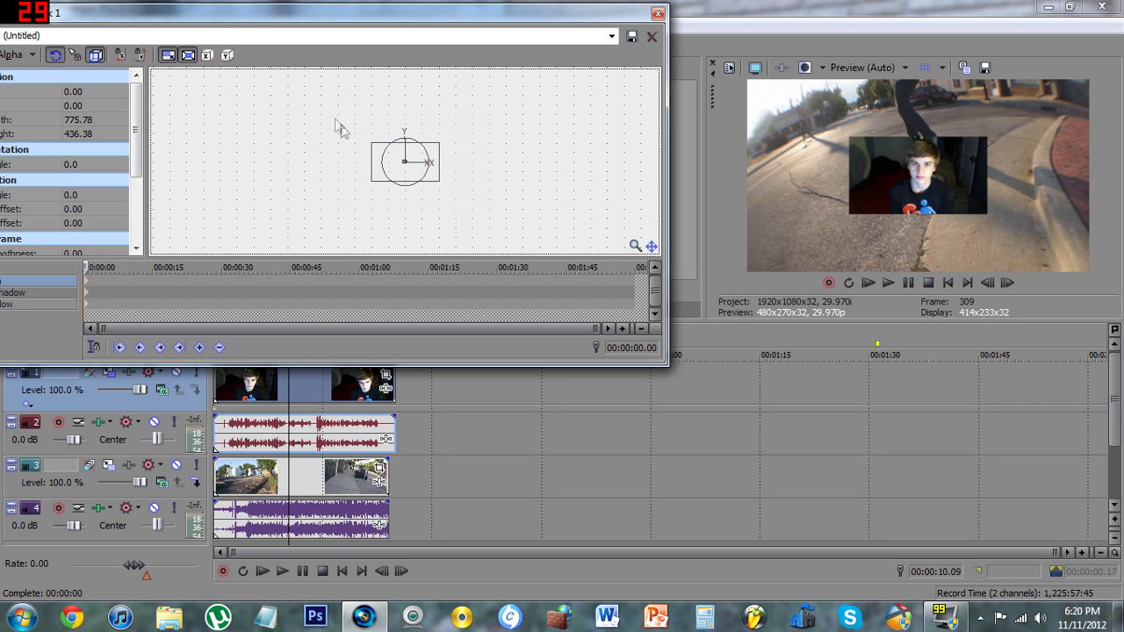
drag(369, 144, 330, 188)
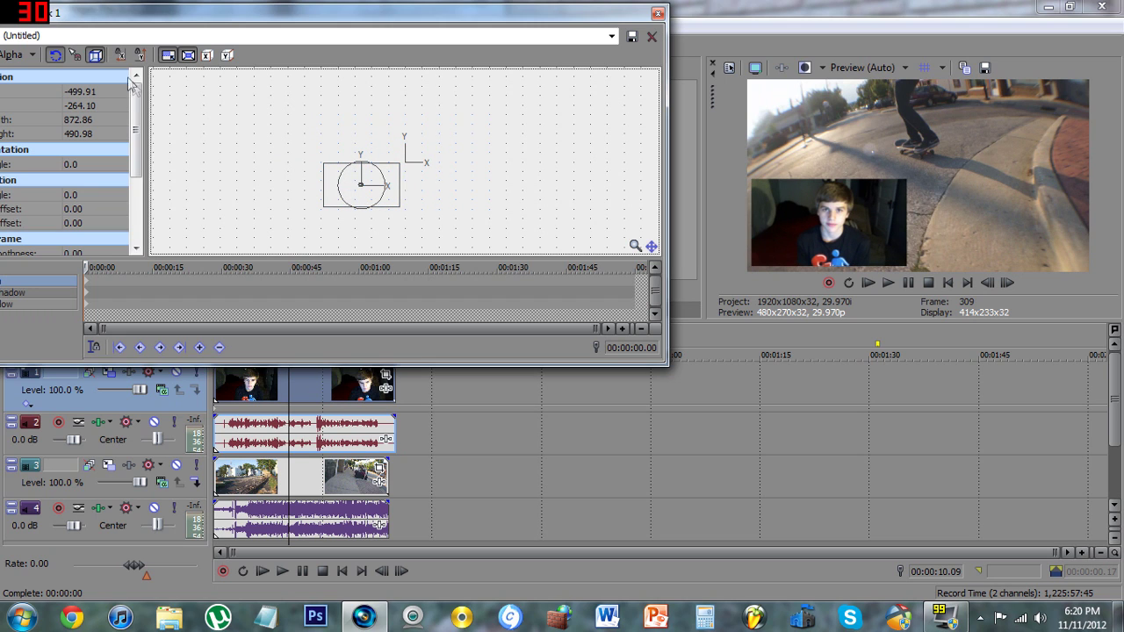
click(168, 55)
drag(325, 167, 338, 138)
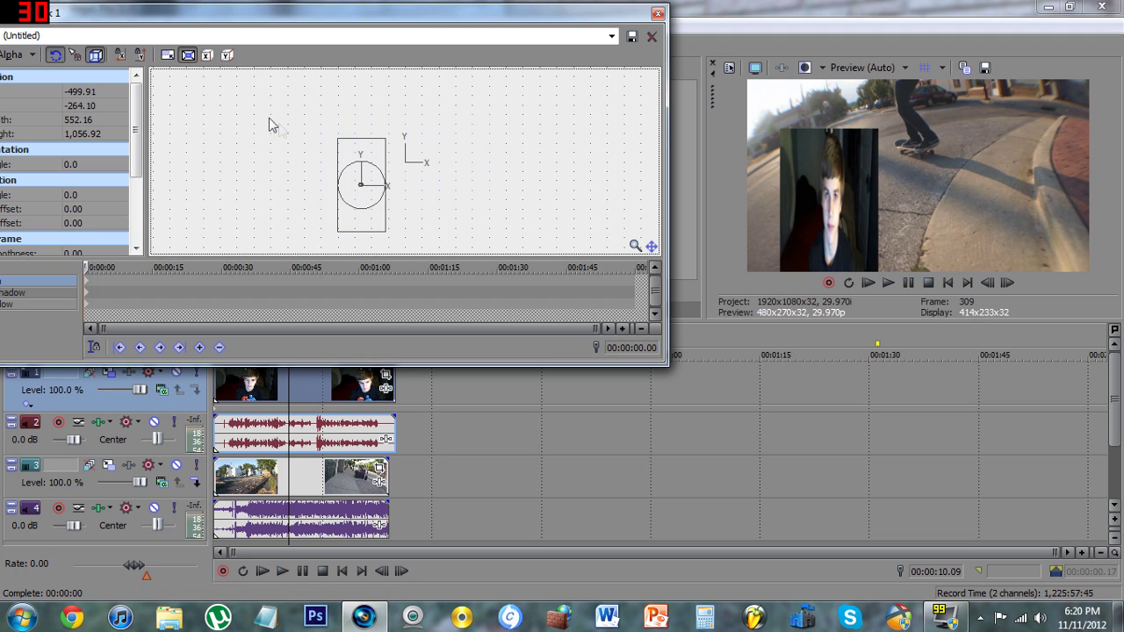
Restore 872.86 x 490.98, trim height to 377.79, then shrink the inset proportionally from its corner
click(167, 56)
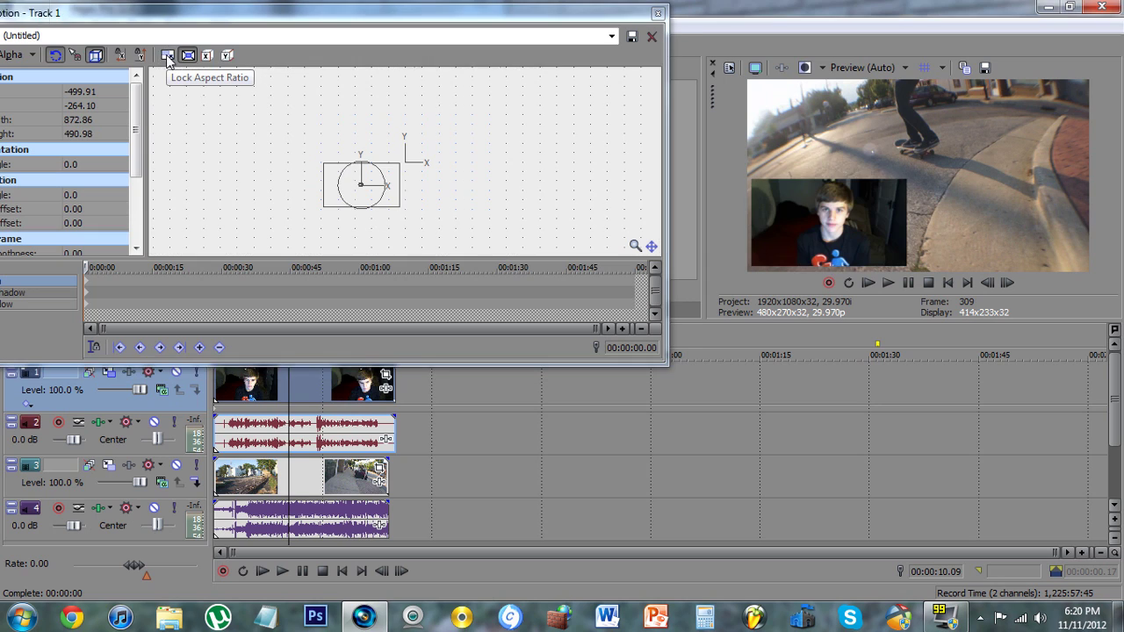
click(326, 169)
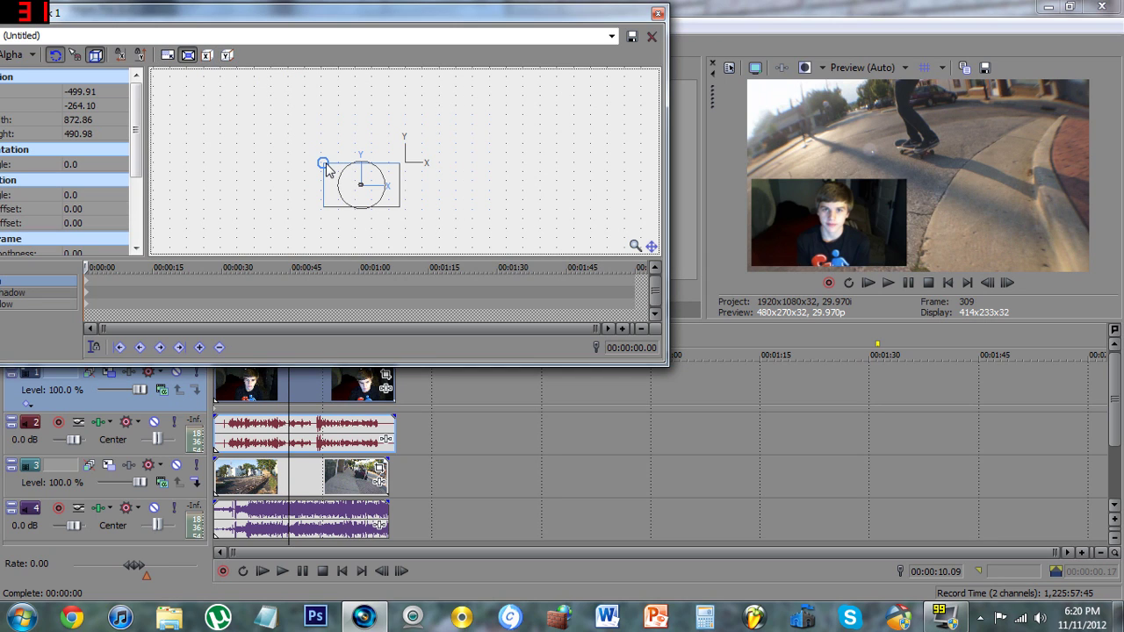
drag(326, 169, 326, 175)
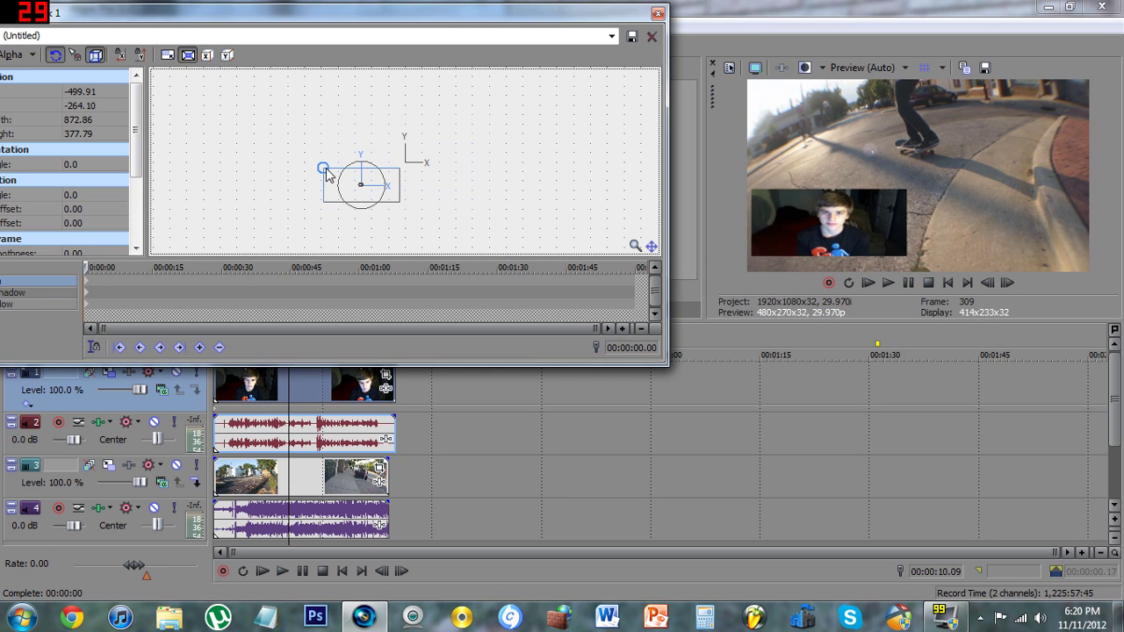
click(167, 55)
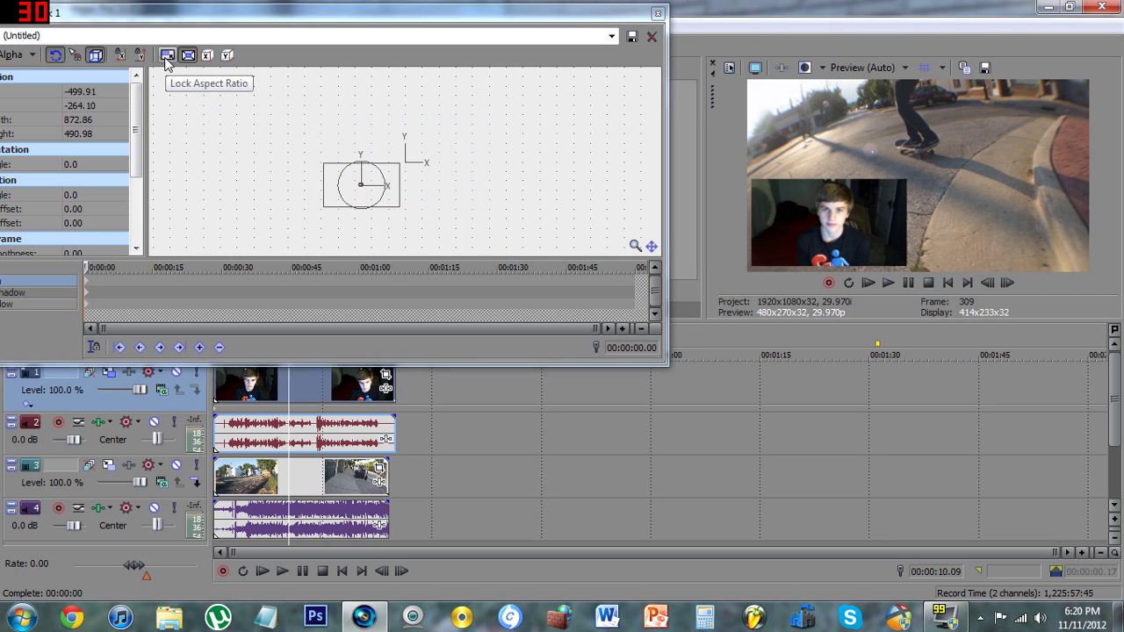
drag(322, 167, 347, 203)
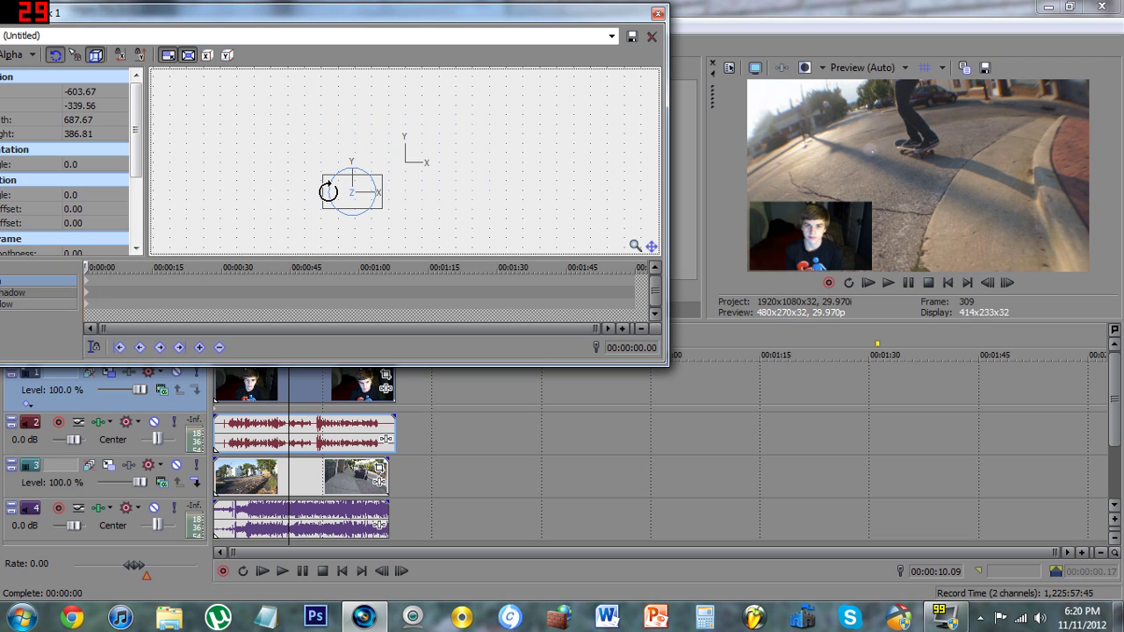
click(657, 14)
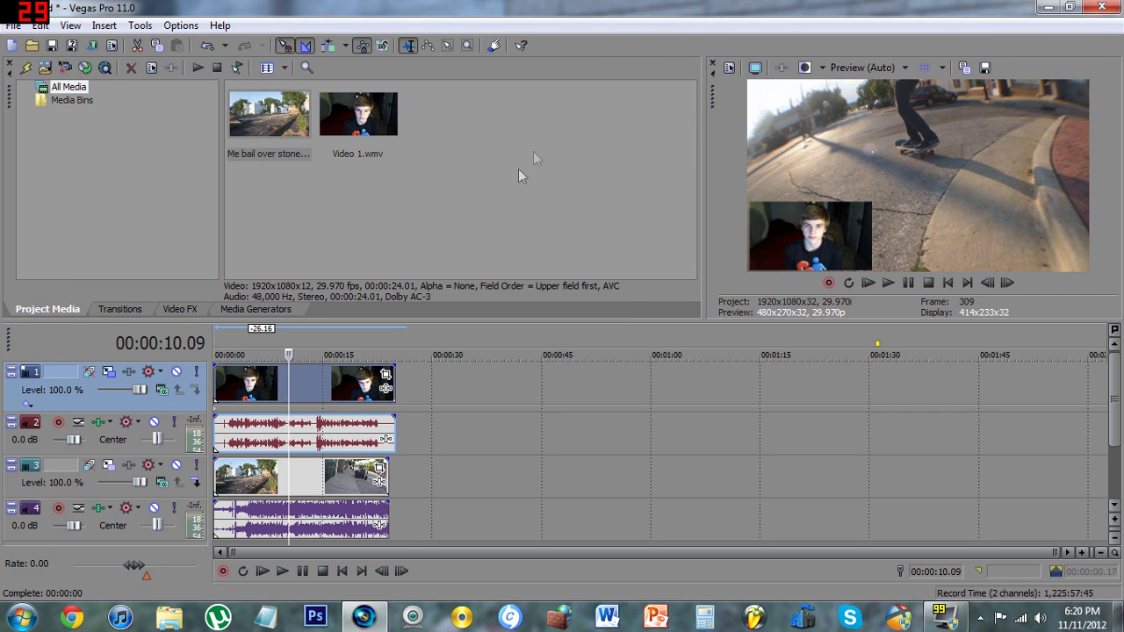
Crop both sides of the webcam clip in Pan/Crop for a narrower frame around the face
click(386, 379)
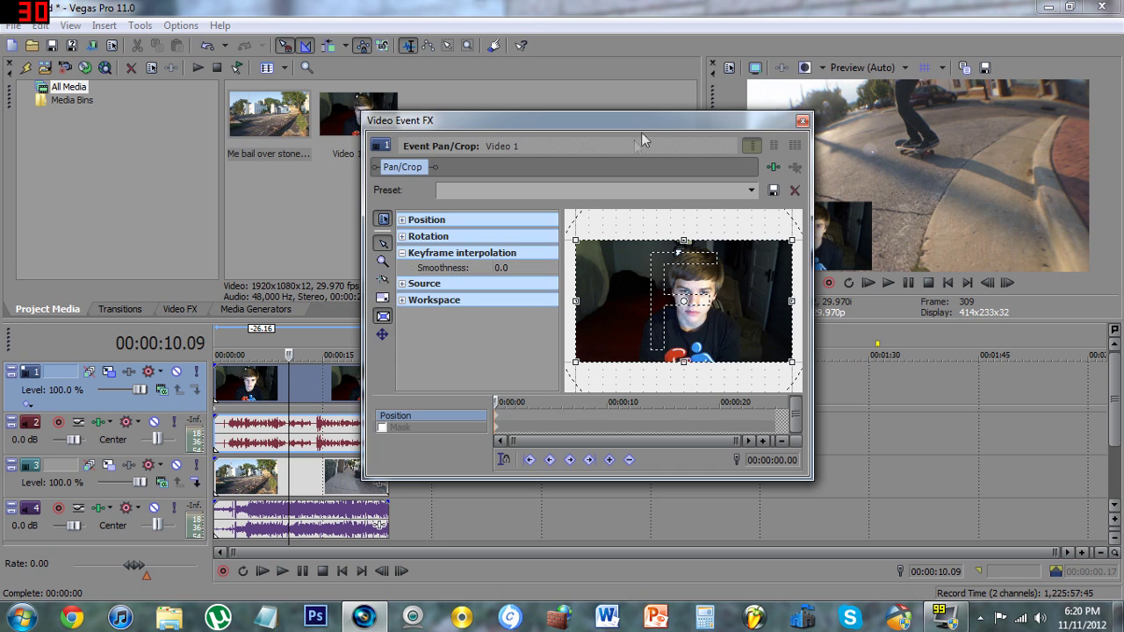
drag(655, 125, 395, 140)
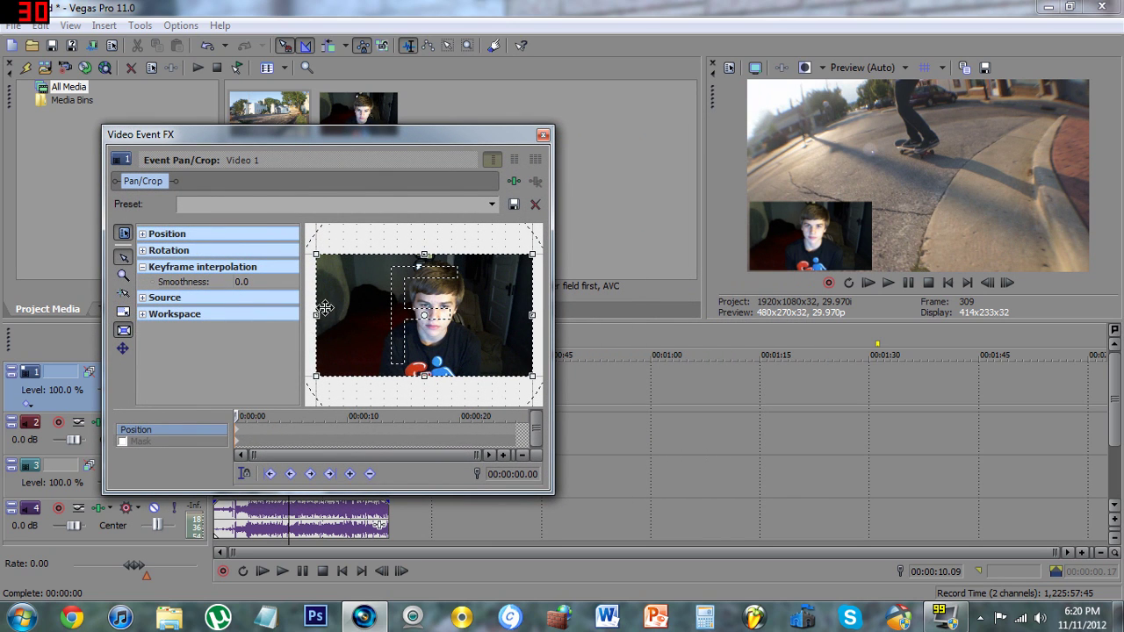
drag(317, 315, 363, 322)
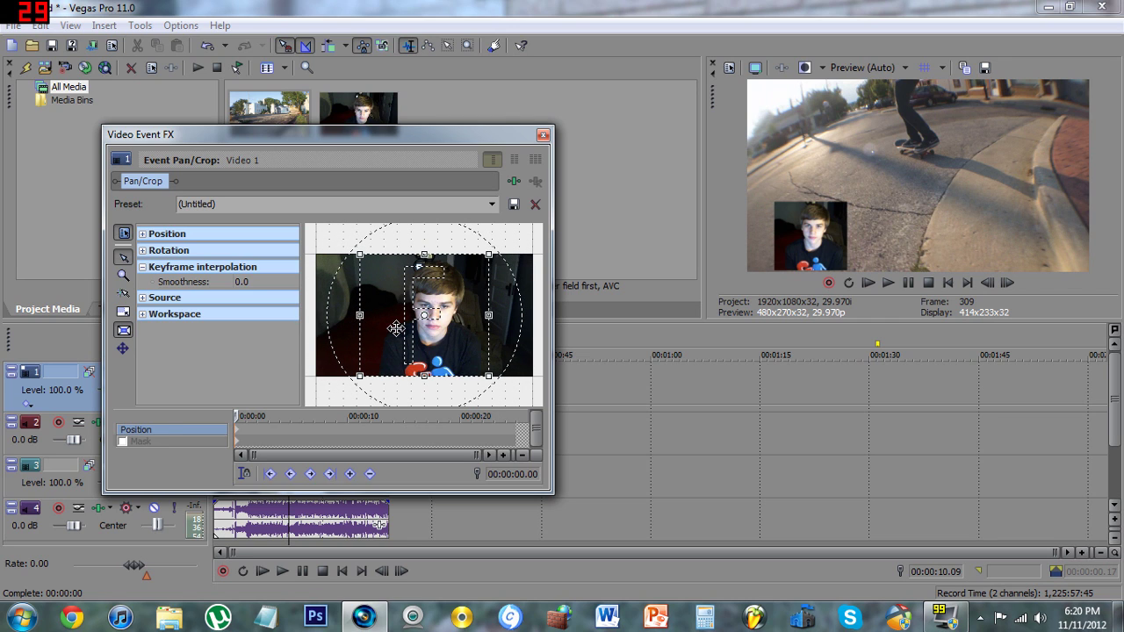
drag(399, 328, 399, 329)
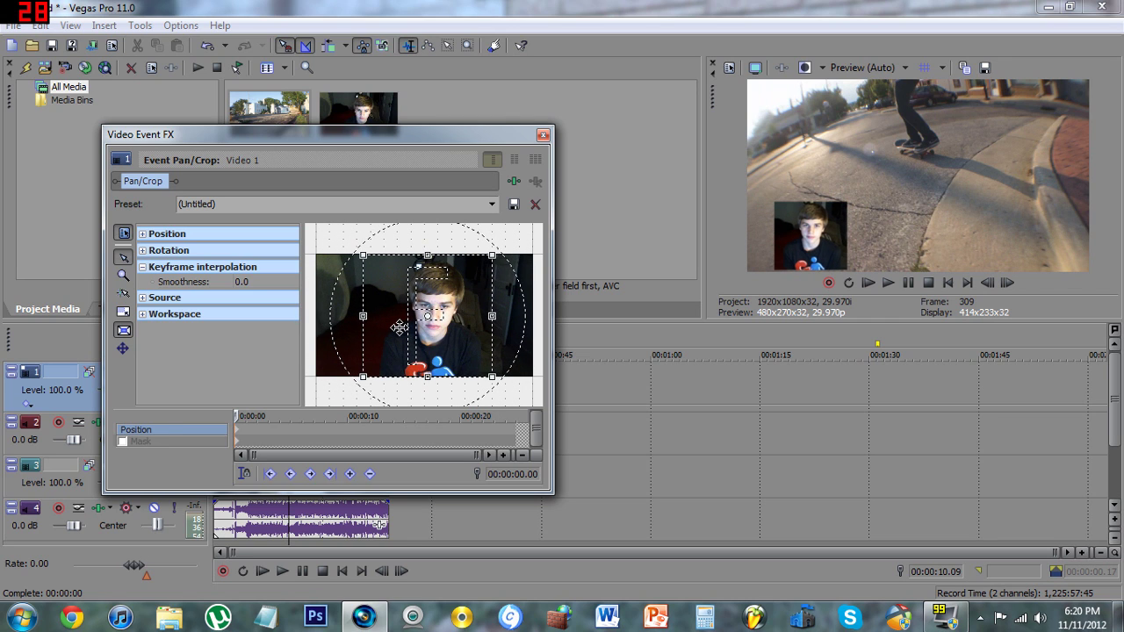
click(543, 136)
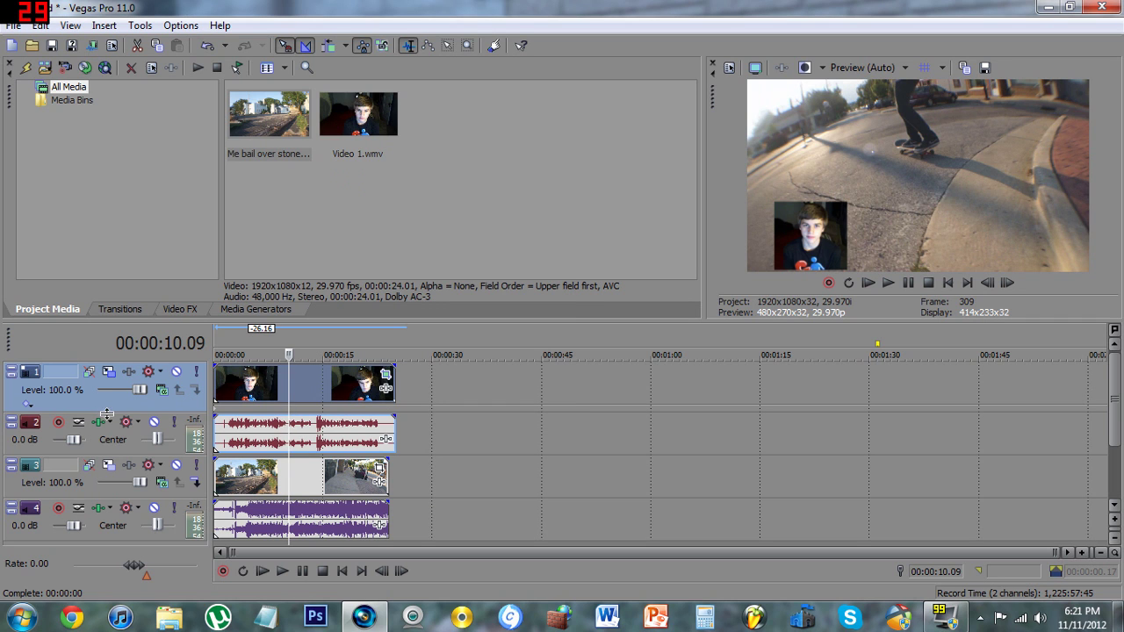
Drag the webcam inset left and down, then fine-tune its Position X to -755.20
click(108, 371)
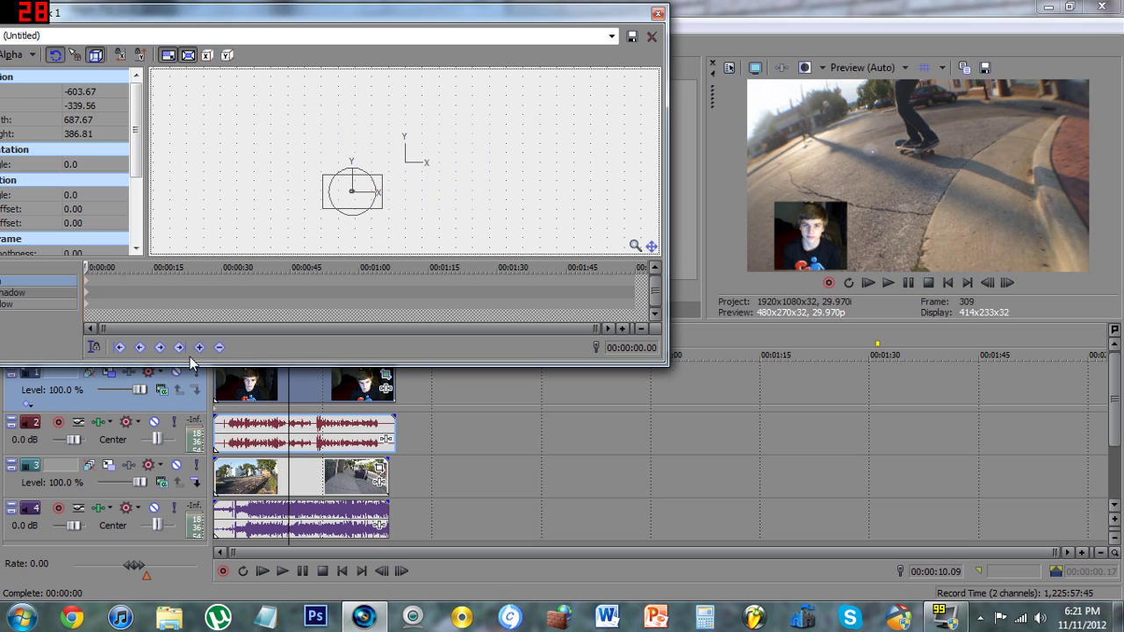
drag(351, 186, 329, 192)
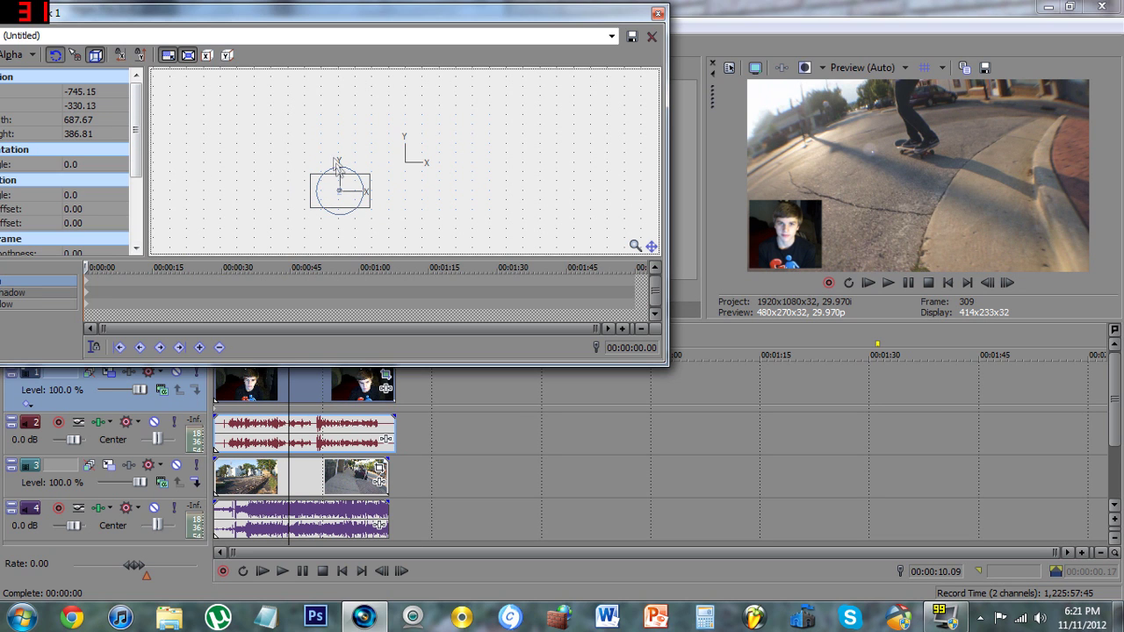
drag(230, 13, 287, 15)
click(148, 96)
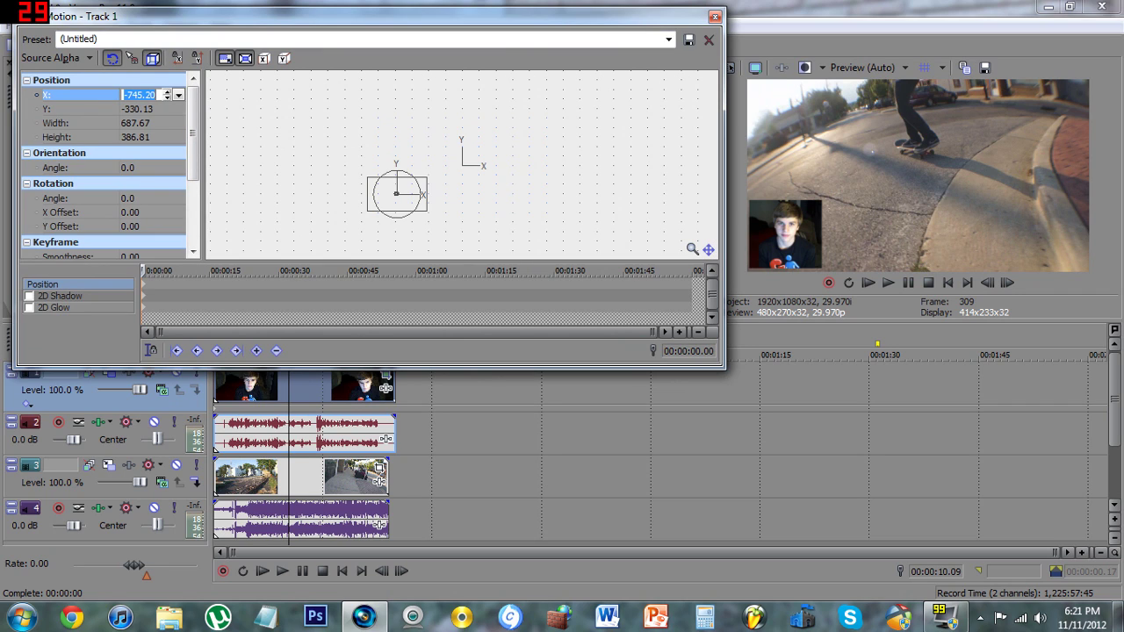
click(166, 98)
click(167, 98)
click(167, 98)
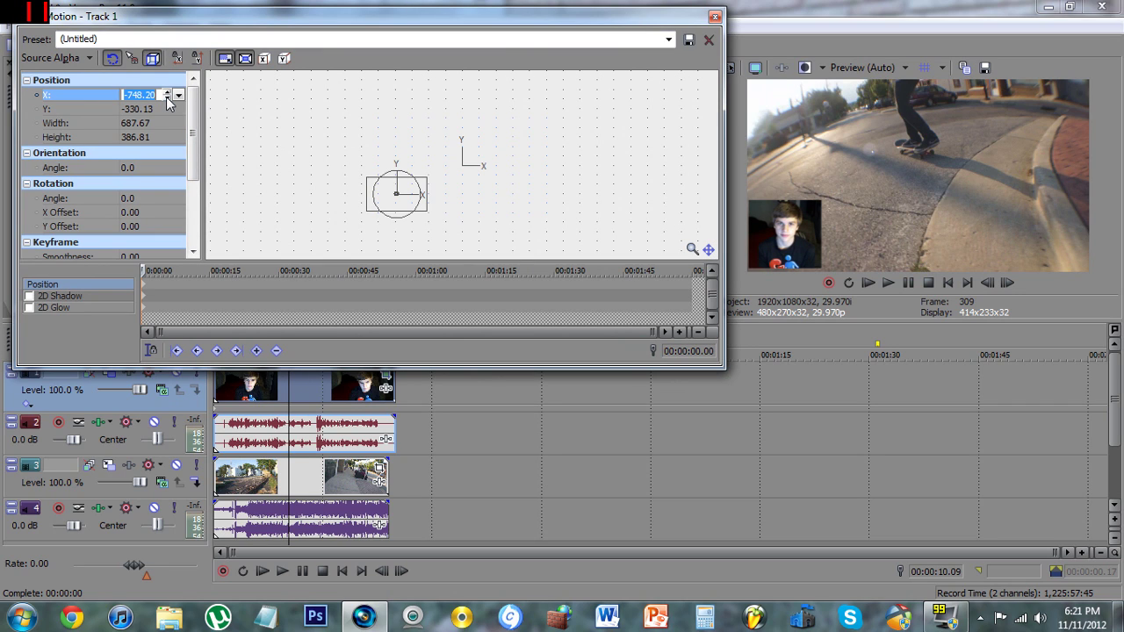
click(167, 98)
click(167, 98)
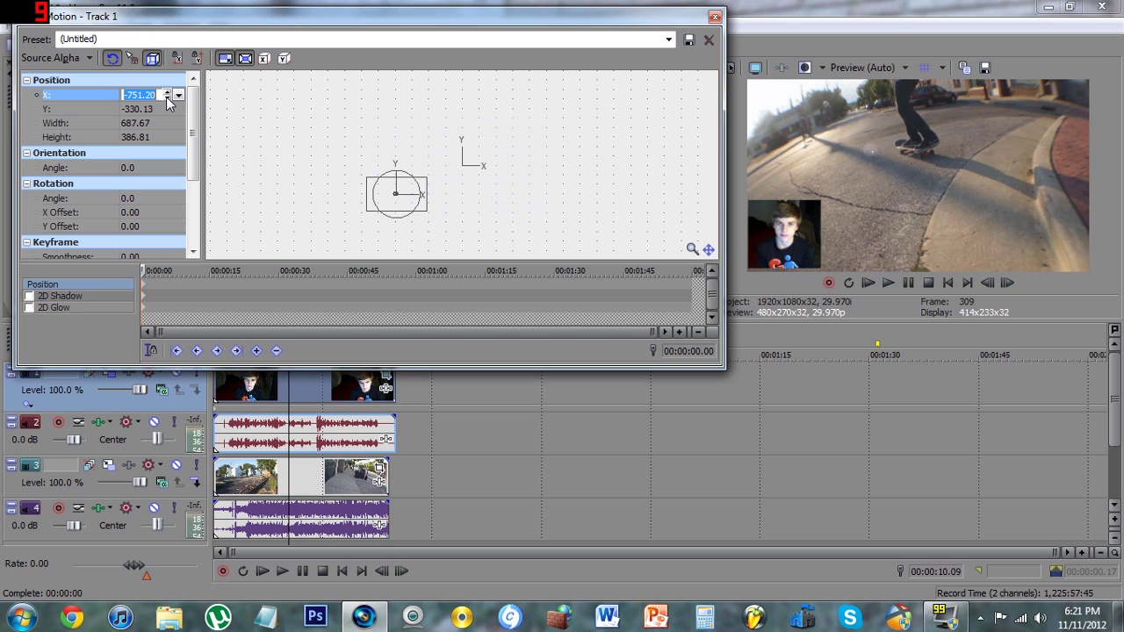
click(167, 98)
click(166, 98)
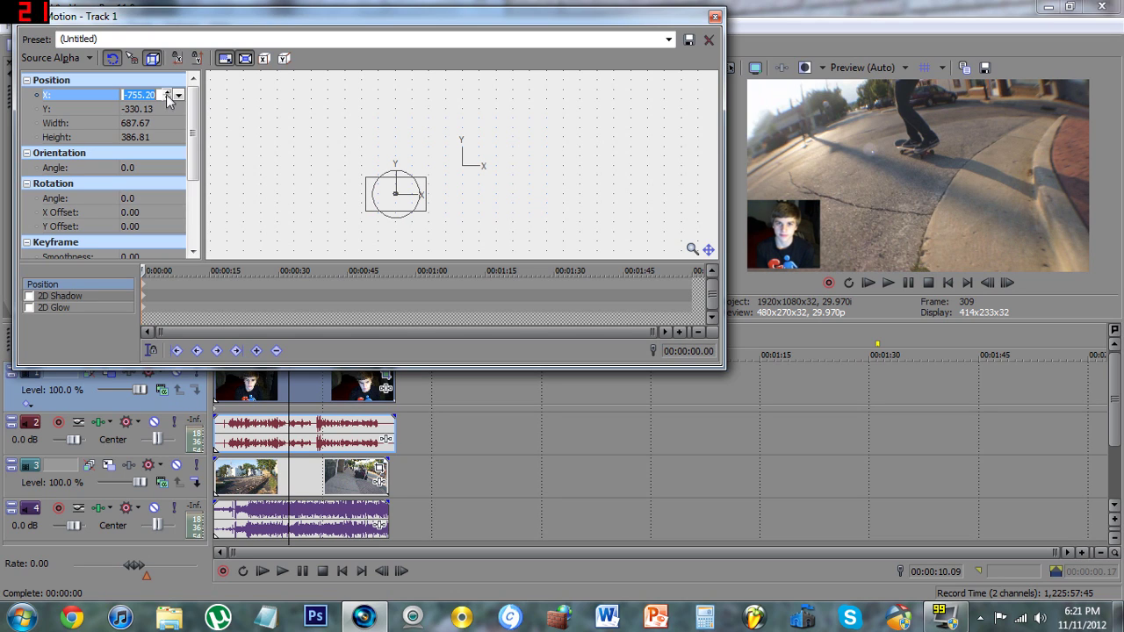
click(166, 92)
click(167, 91)
click(167, 92)
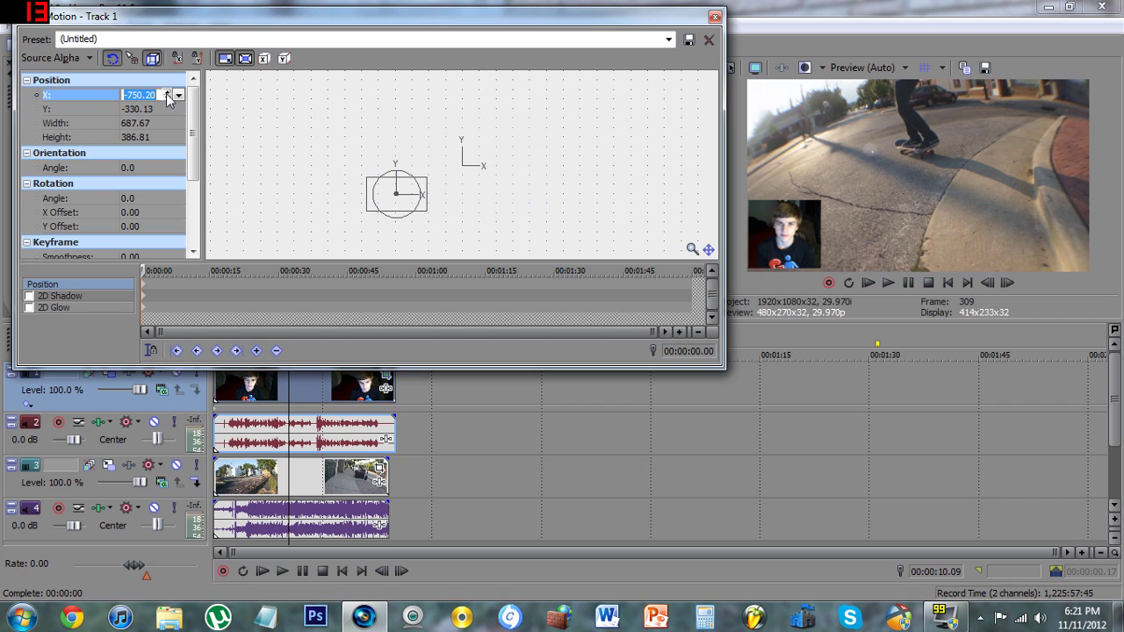
click(167, 98)
click(167, 99)
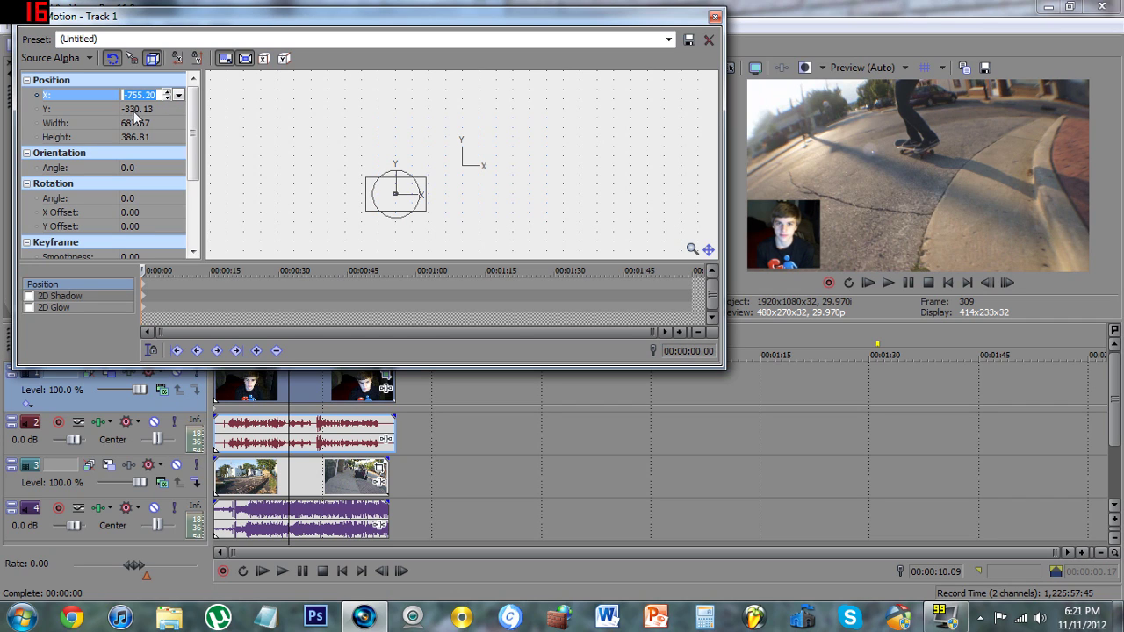
Lower the inset to Position Y -349.10 toward the bottom edge
click(136, 108)
click(167, 112)
click(167, 112)
click(166, 112)
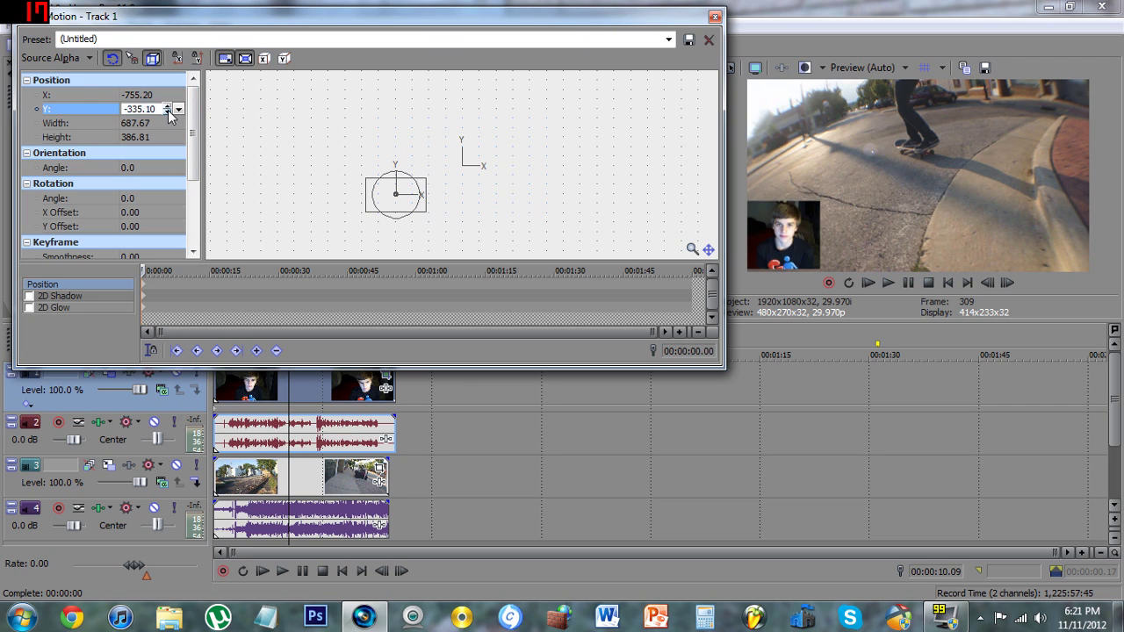
click(167, 113)
click(167, 112)
click(167, 112)
click(168, 112)
click(168, 112)
click(168, 112)
click(168, 112)
click(168, 112)
click(167, 112)
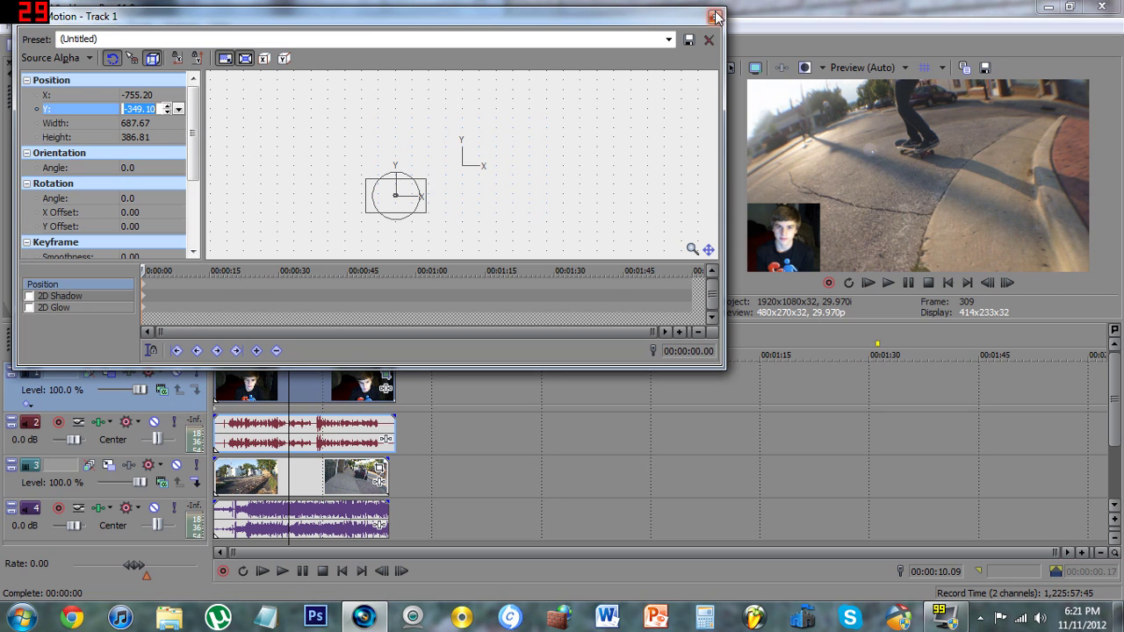
click(715, 17)
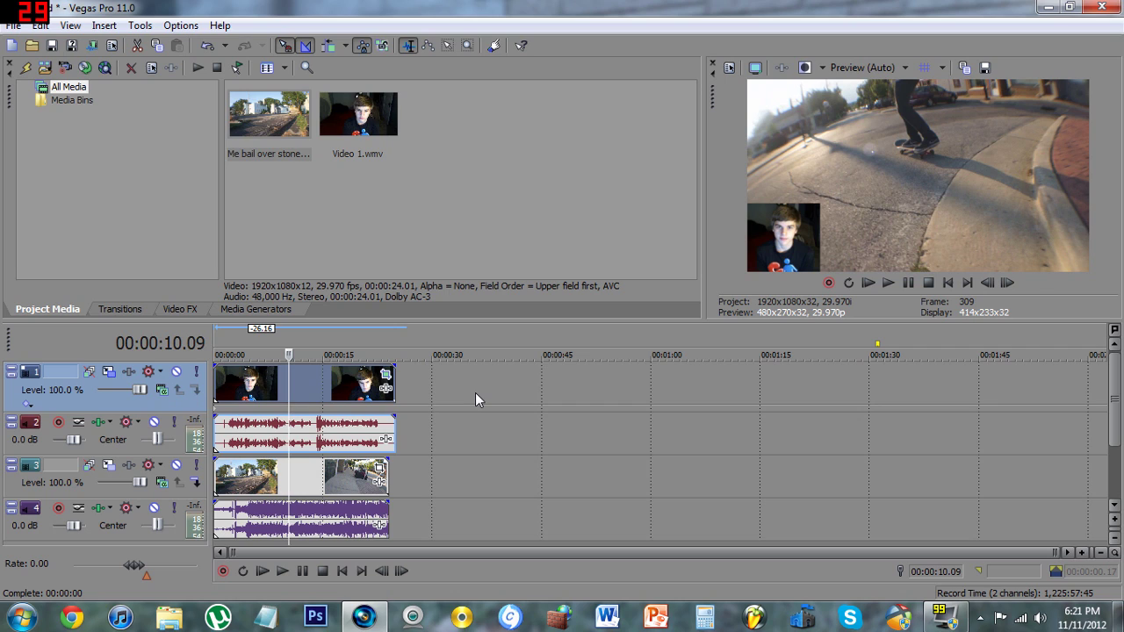
Set webcam audio to -16.1 dB and skateboarding audio to -11.7 dB, then play from the start
drag(75, 438, 63, 438)
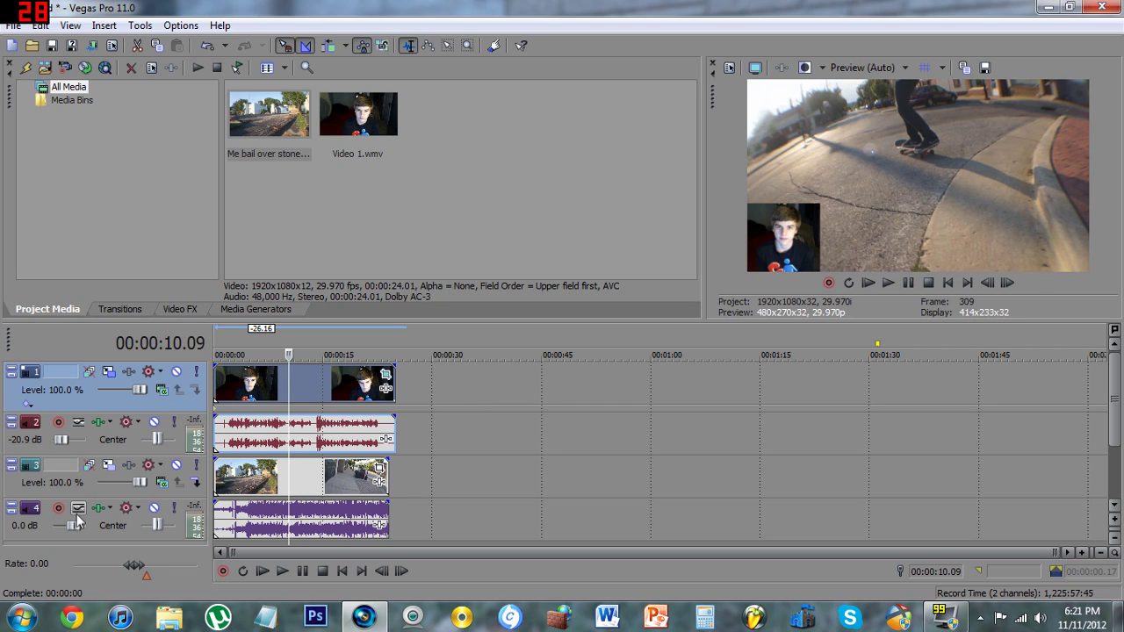
drag(70, 523, 63, 525)
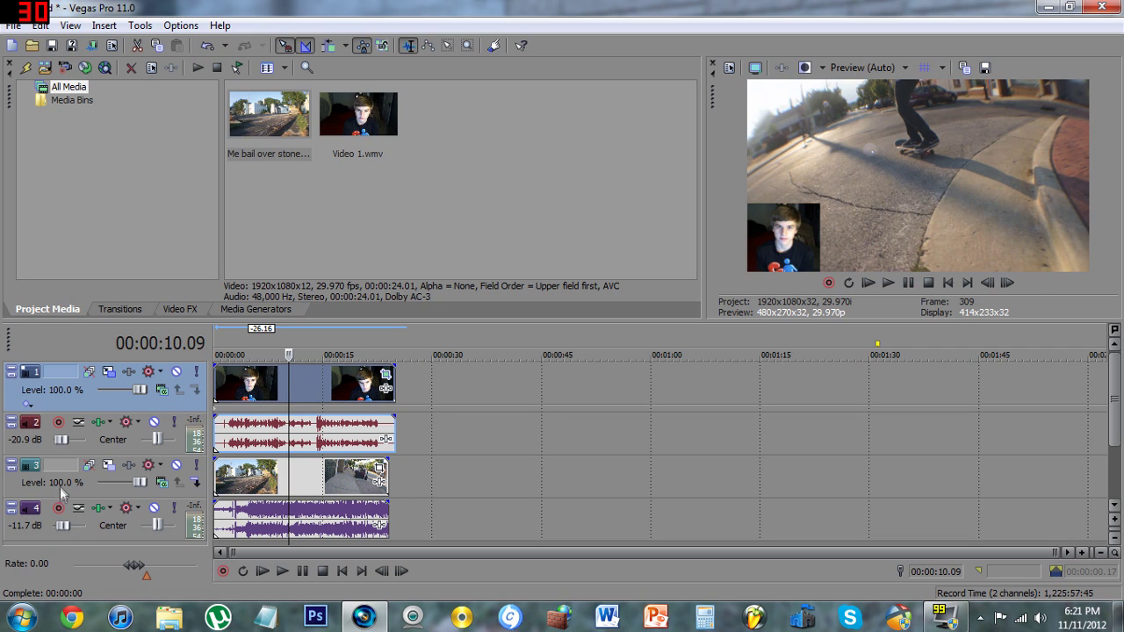
drag(68, 439, 67, 443)
key(ctrl+Home)
key(space)
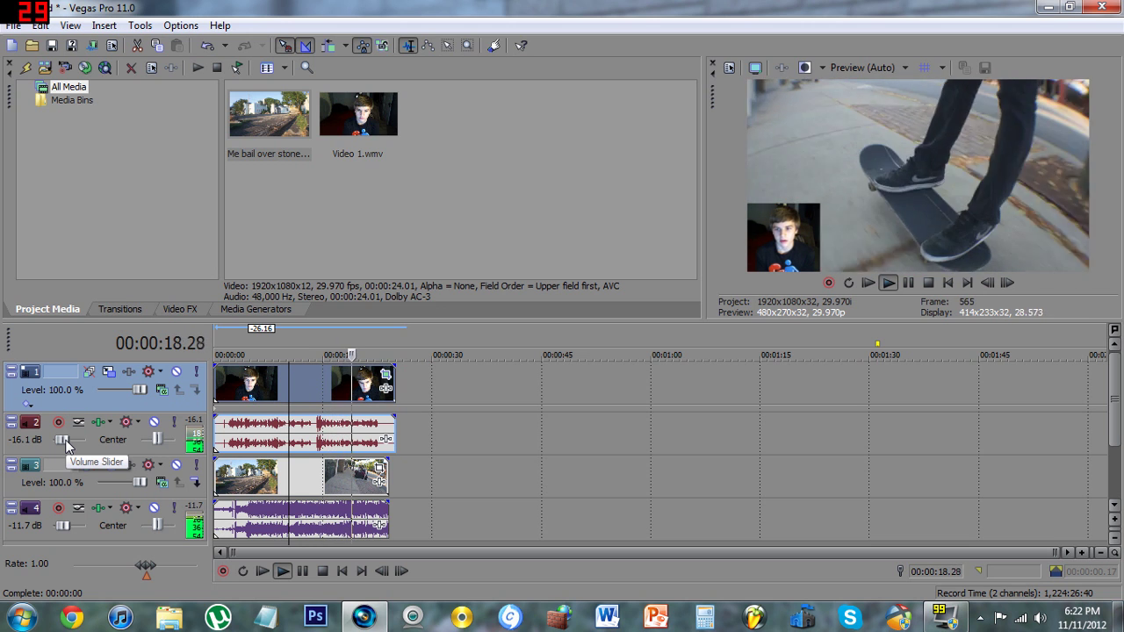
Switch preview quality to Draft (Auto), replay the composite, and give the webcam clip a 2-second fade-out
key(Return)
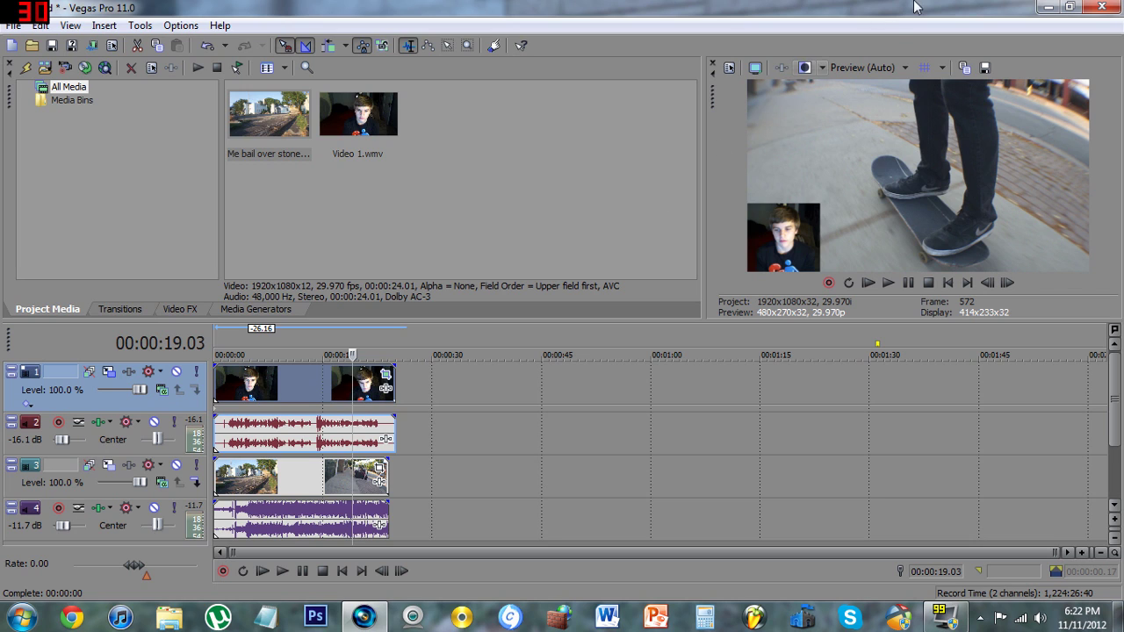
click(877, 66)
mouse_move(895, 87)
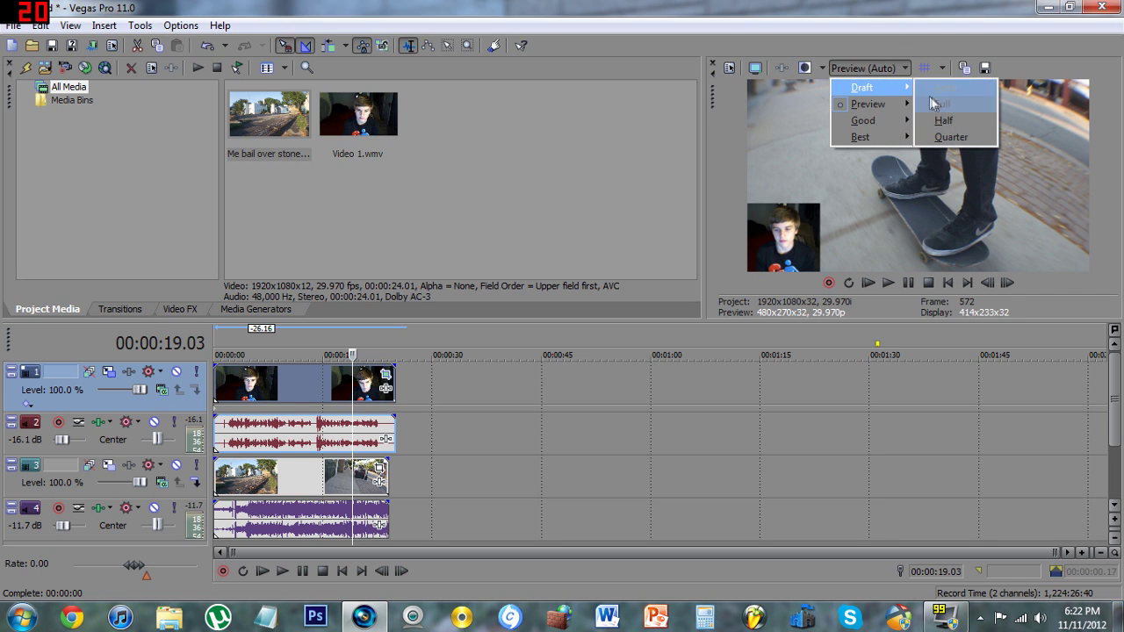
click(960, 90)
key(space)
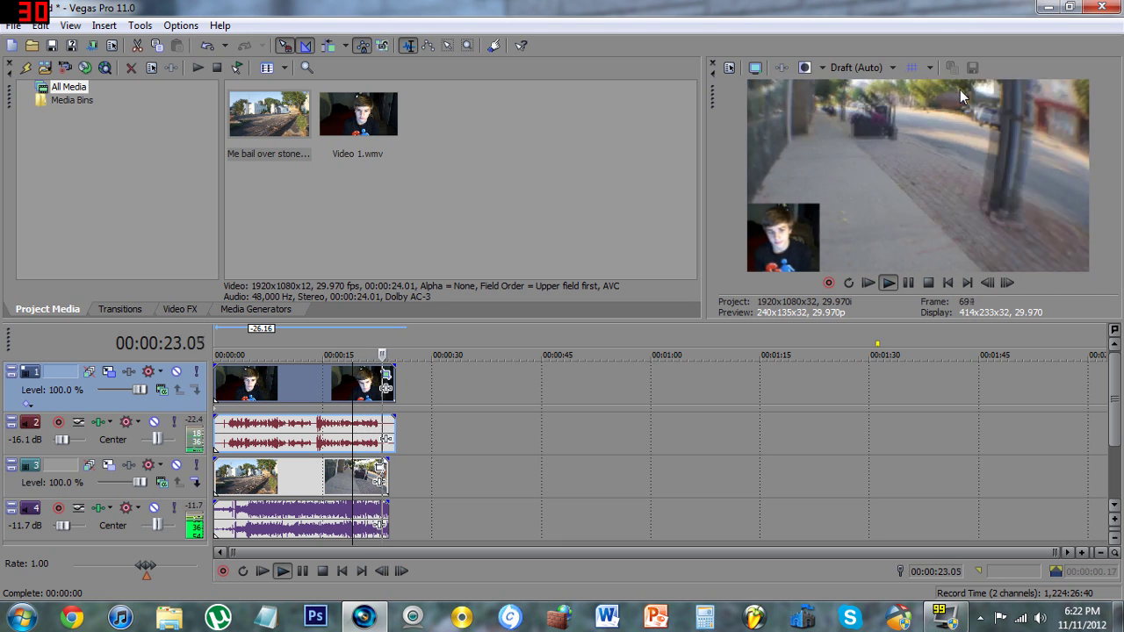
key(Return)
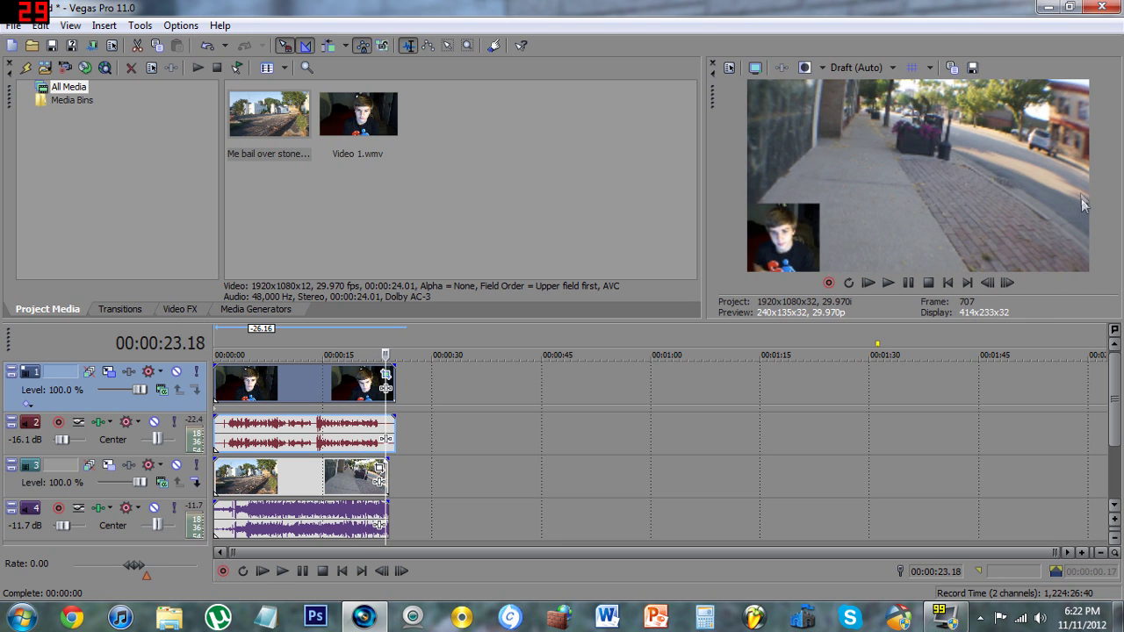
click(513, 447)
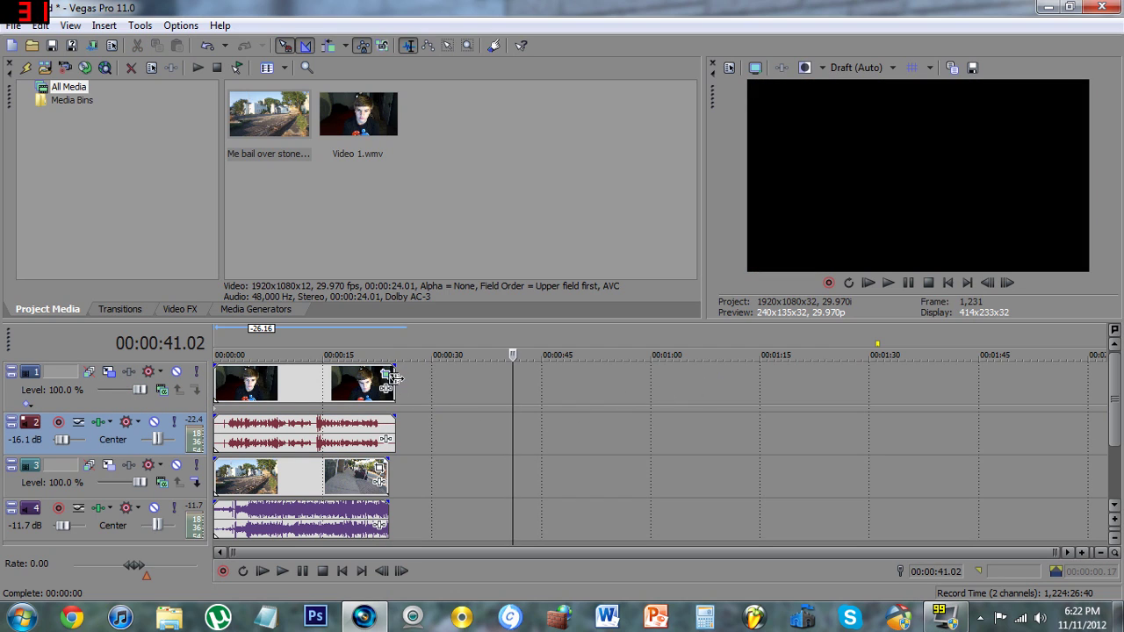
drag(394, 366, 383, 361)
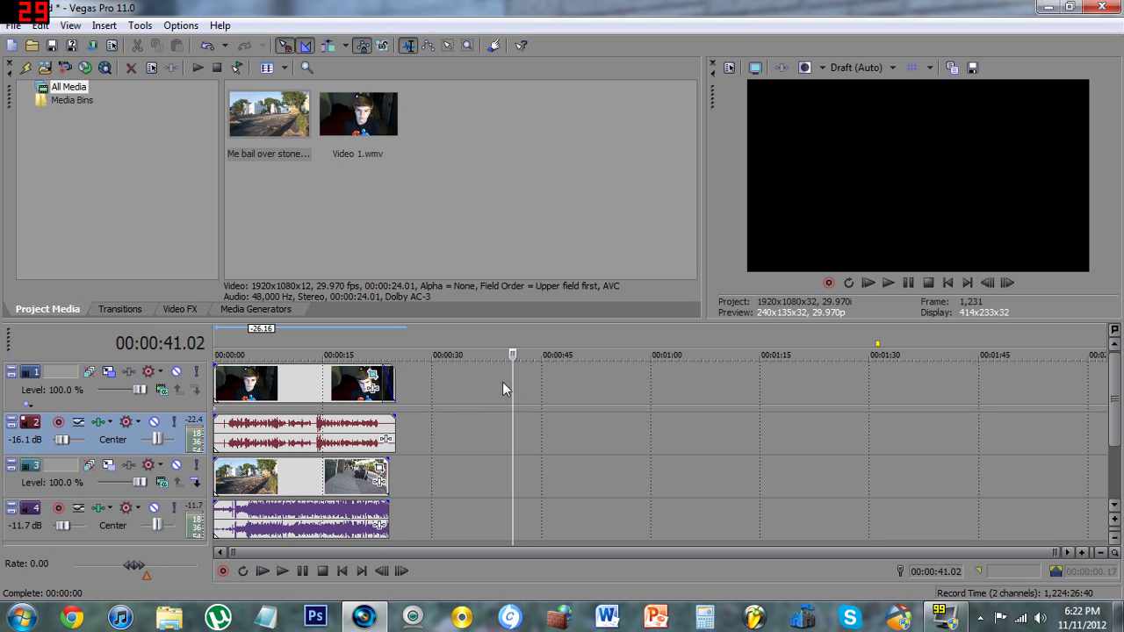